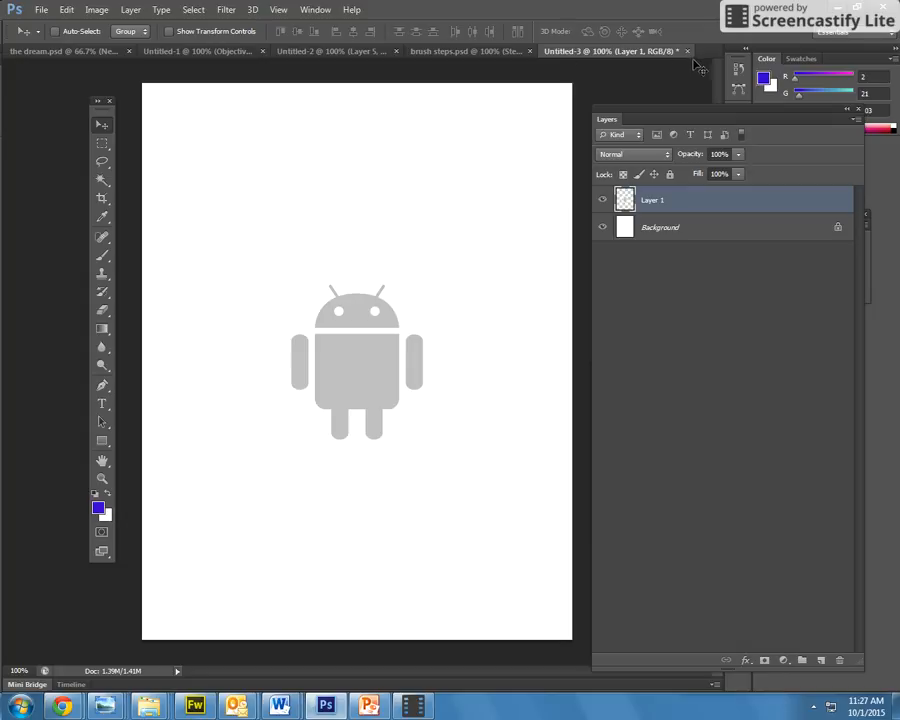
Close Untitled-3 without saving and create a new document 8.5 inches wide and 11 inches high.
{"action": "left_click", "coordinate": [687, 51]}
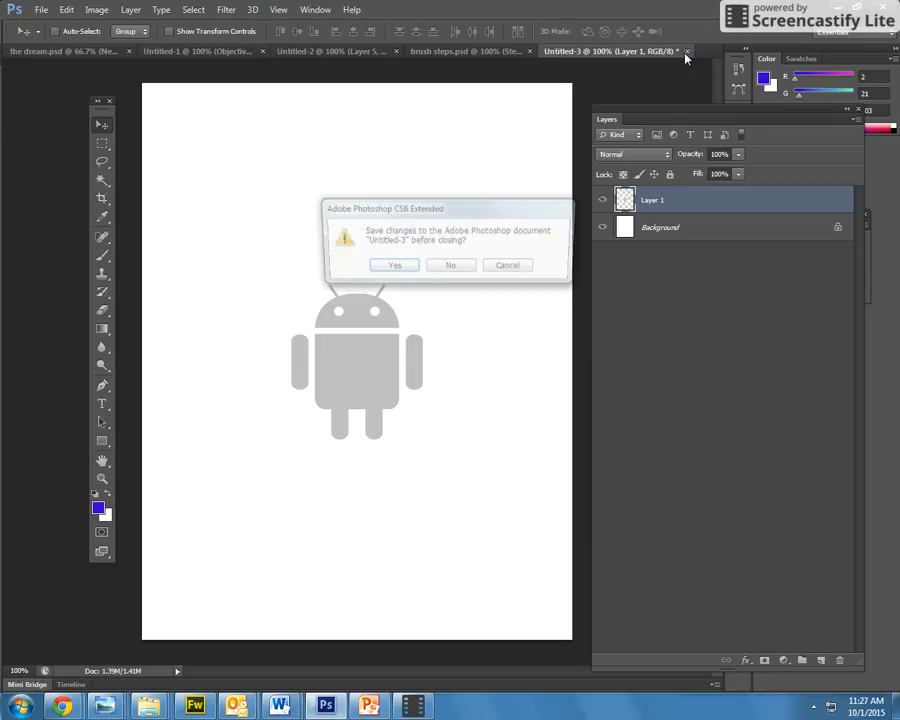
{"action": "left_click", "coordinate": [450, 268]}
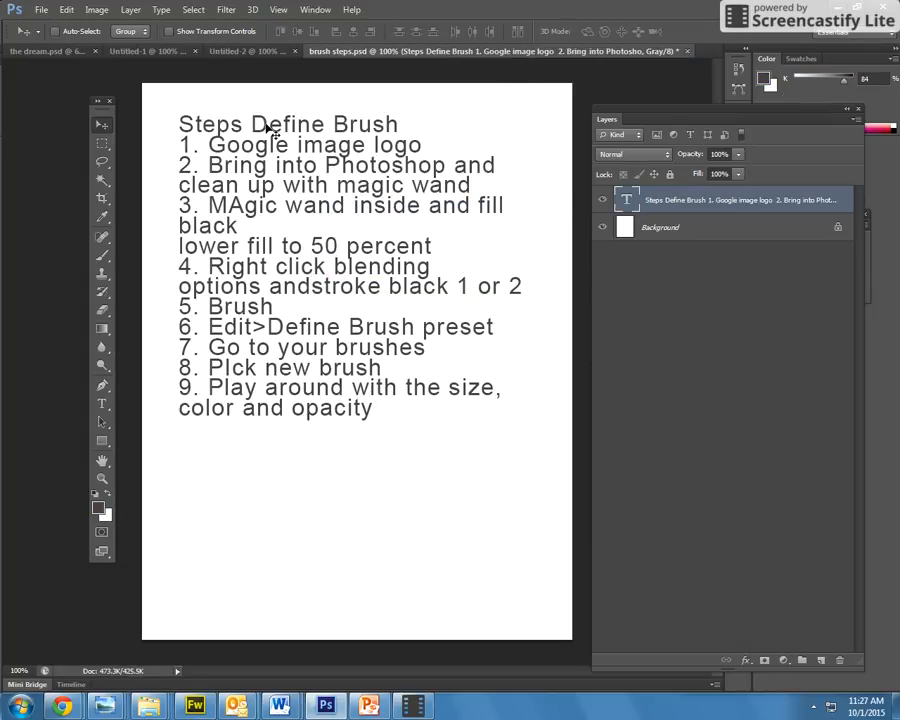
{"action": "left_click", "coordinate": [38, 11]}
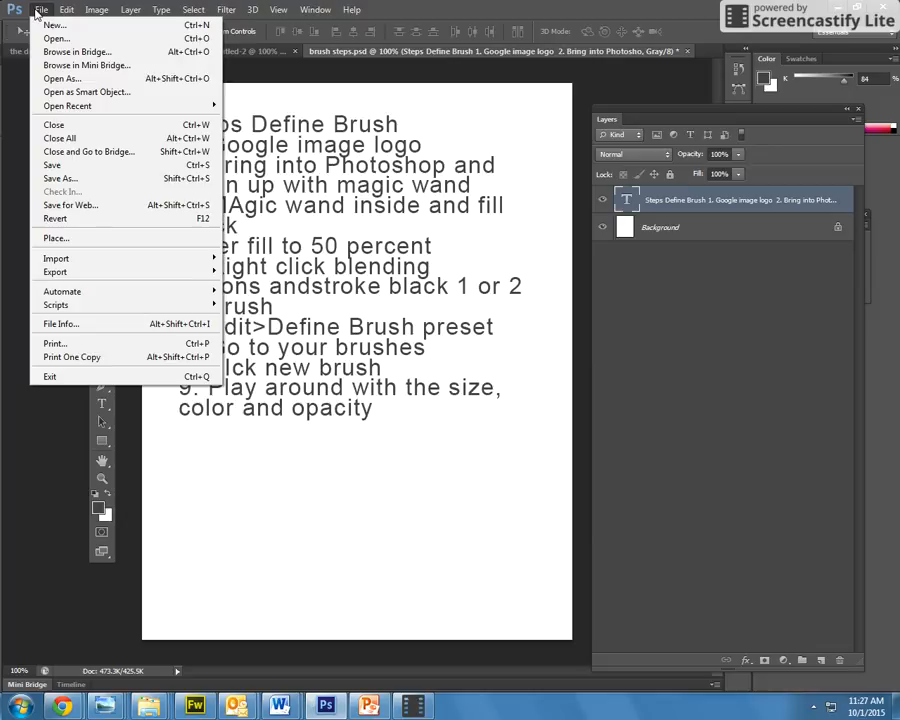
{"action": "left_click", "coordinate": [36, 25]}
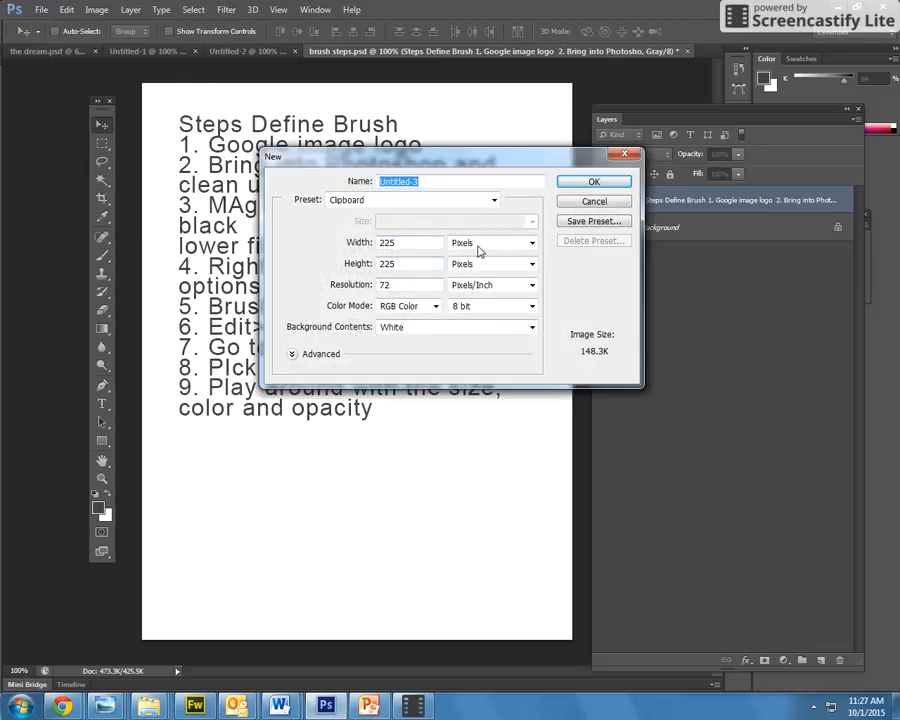
{"action": "left_click", "coordinate": [478, 247]}
{"action": "left_click", "coordinate": [478, 257]}
{"action": "left_click_drag", "start_coordinate": [408, 246], "coordinate": [187, 230]}
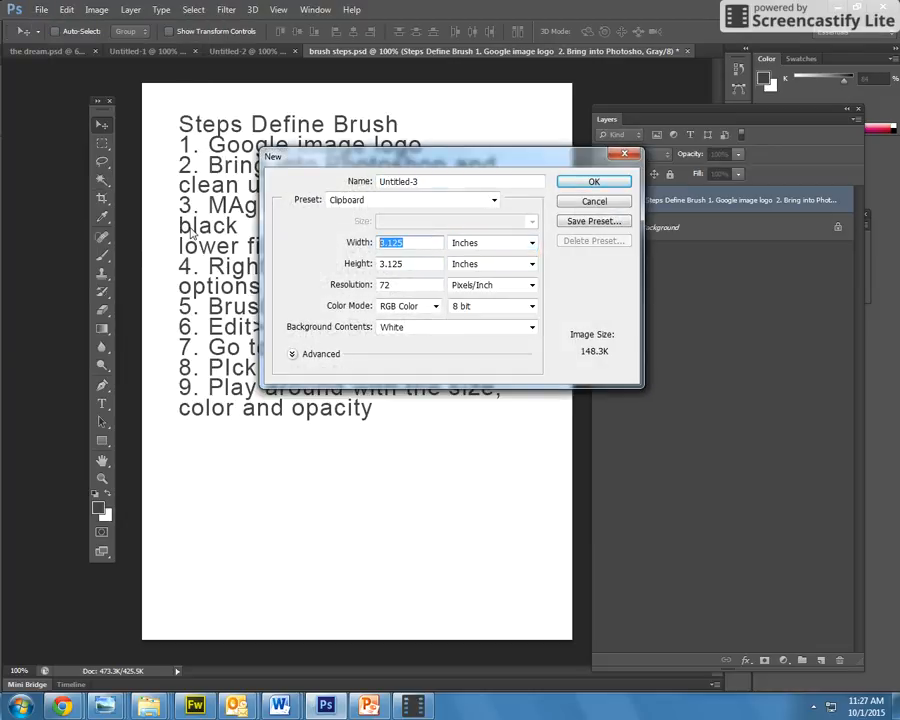
{"action": "type", "text": "8.5"}
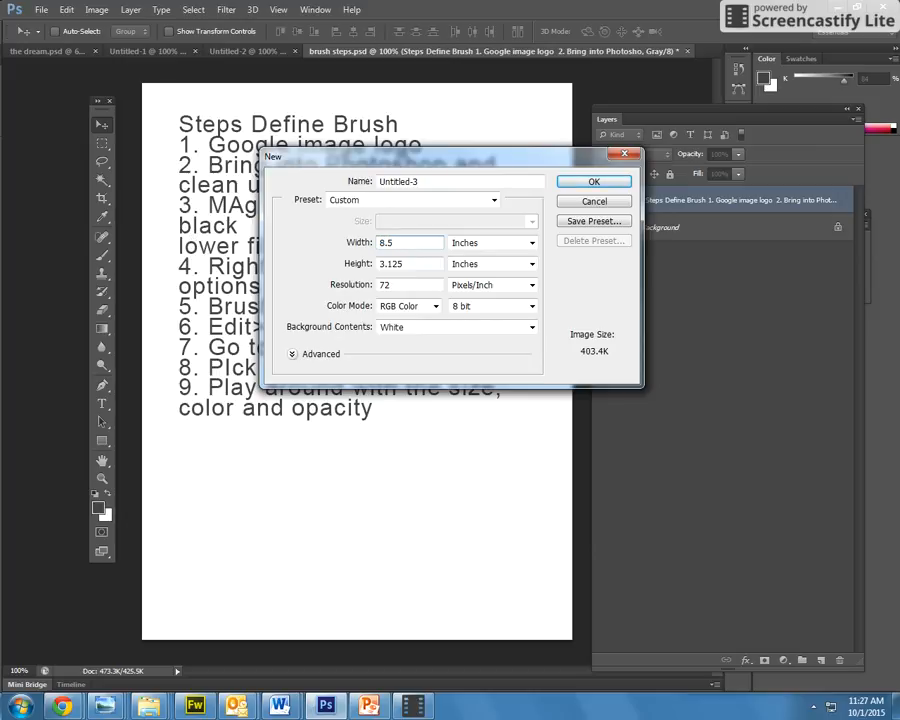
{"action": "left_click_drag", "start_coordinate": [416, 276], "coordinate": [381, 268]}
{"action": "type", "text": "11"}
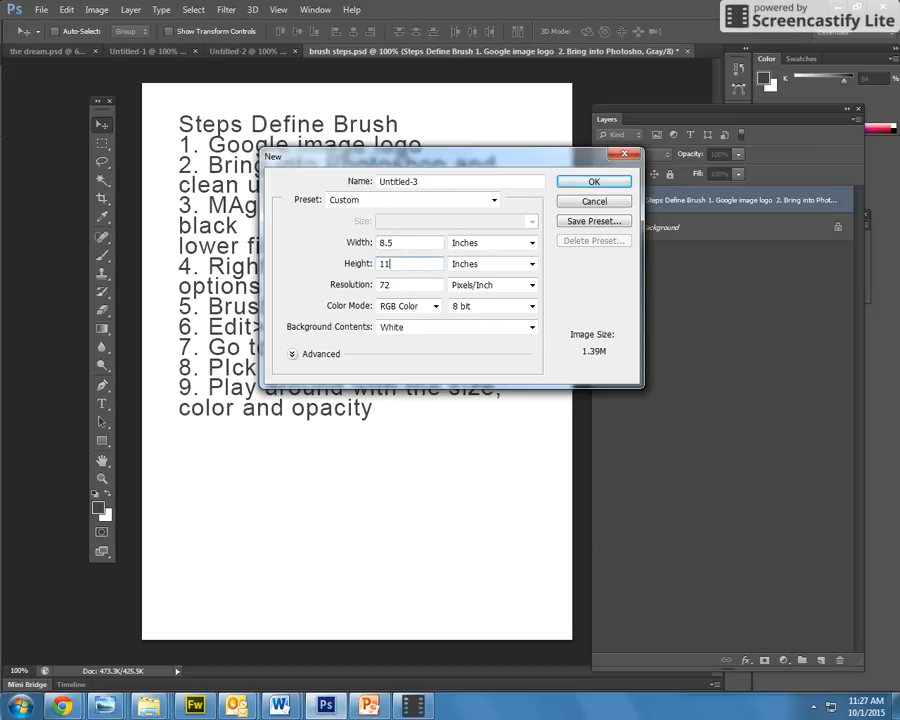
{"action": "key", "text": "Return"}
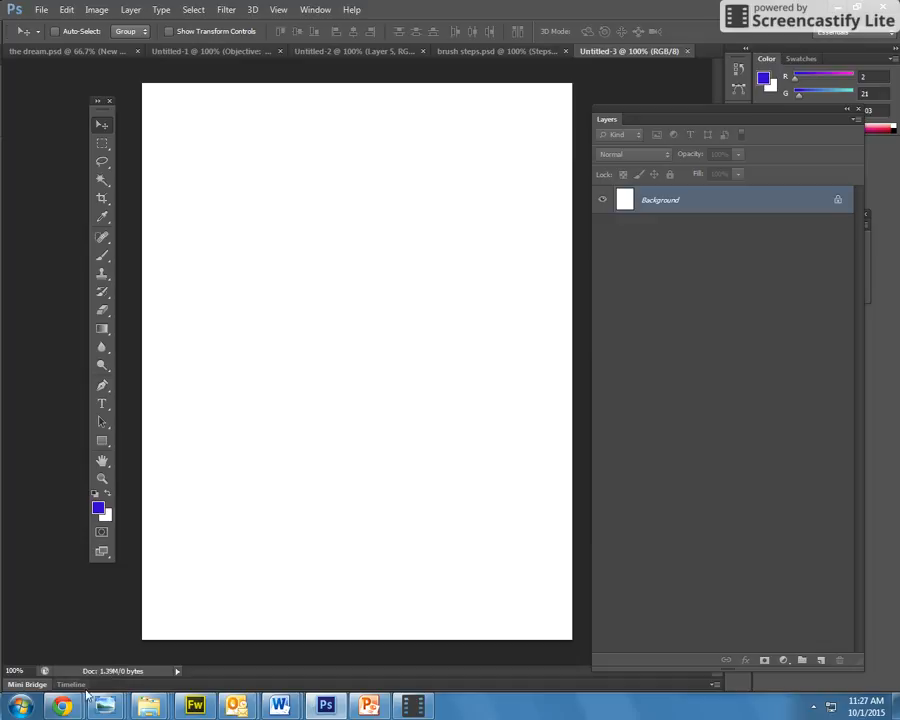
Copy the flat green Android logo from the Google Images results in Chrome and paste it into the new Photoshop document.
{"action": "mouse_move", "coordinate": [62, 706]}
{"action": "left_click", "coordinate": [153, 649]}
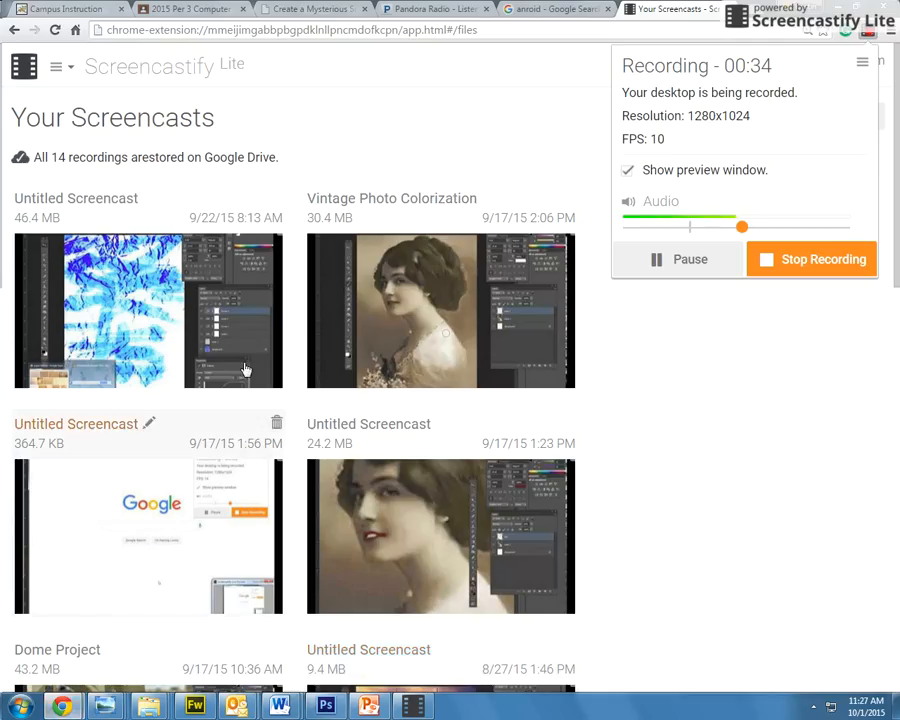
{"action": "left_click", "coordinate": [533, 10]}
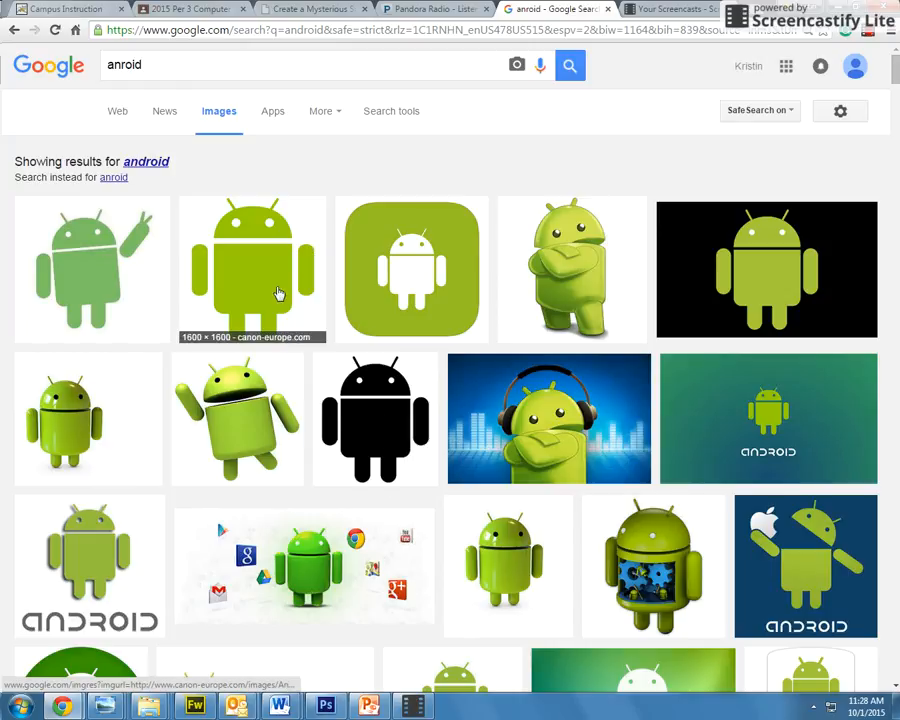
{"action": "right_click", "coordinate": [258, 267]}
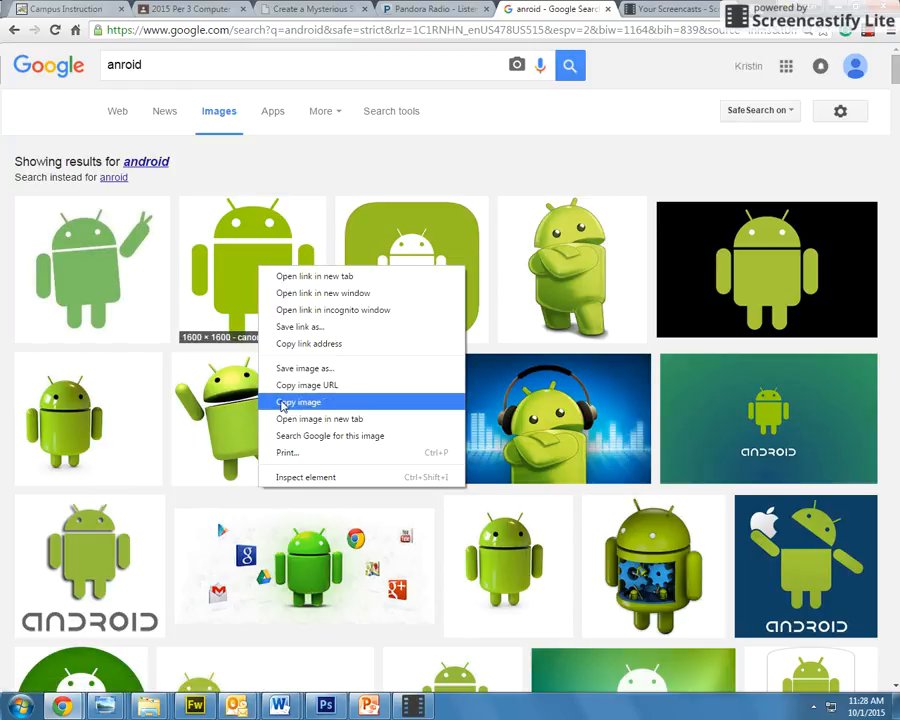
{"action": "left_click", "coordinate": [284, 401]}
{"action": "key", "text": "alt+Tab"}
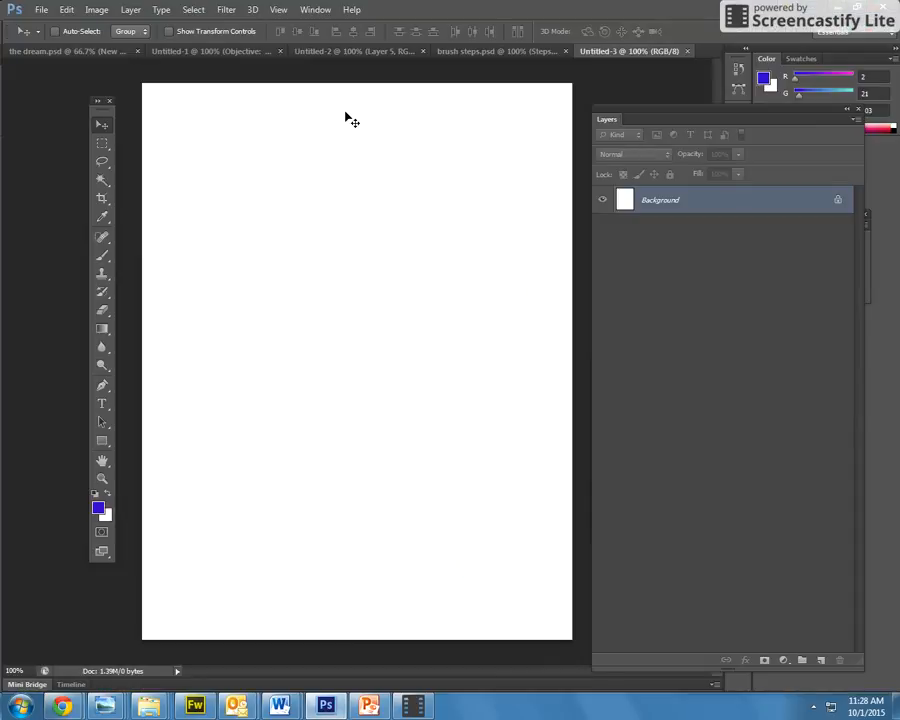
{"action": "key", "text": "ctrl+v"}
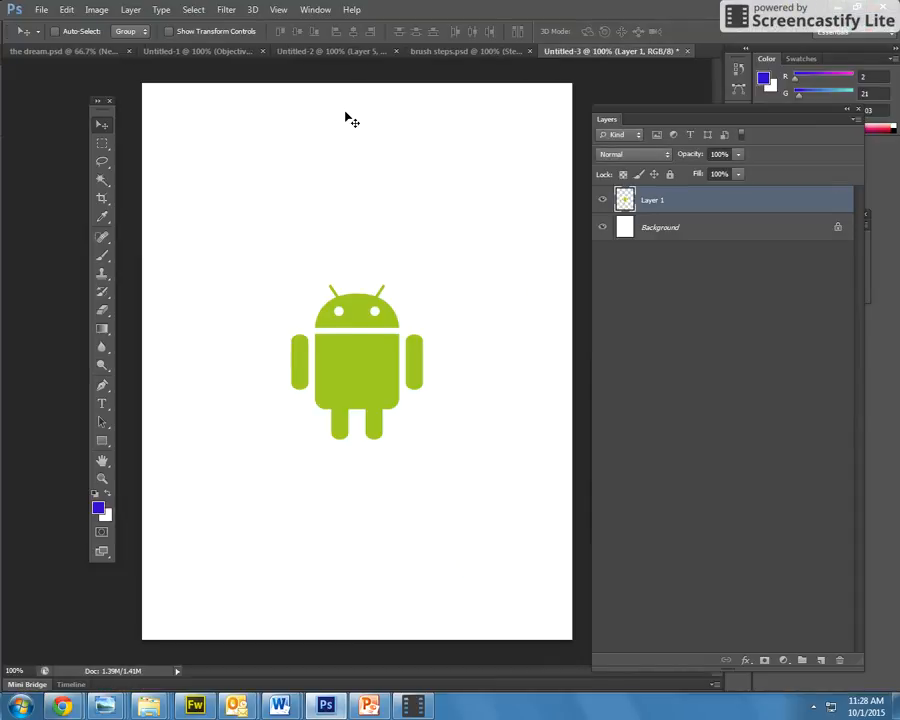
Hide the Background layer and delete the white area around the Android logo using the Magic Wand.
{"action": "left_click", "coordinate": [603, 228]}
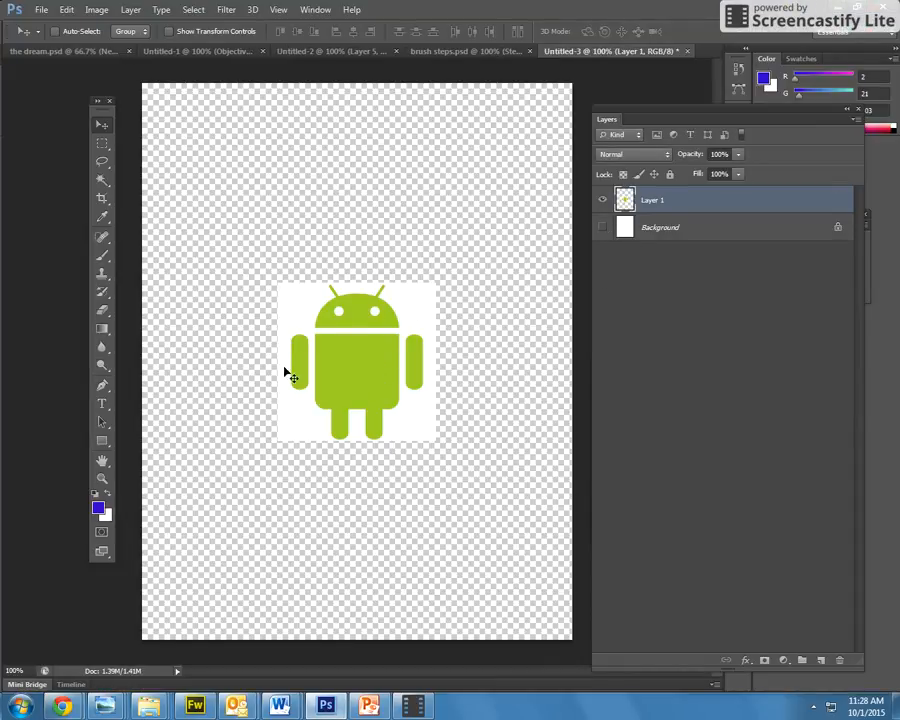
{"action": "left_click", "coordinate": [102, 180]}
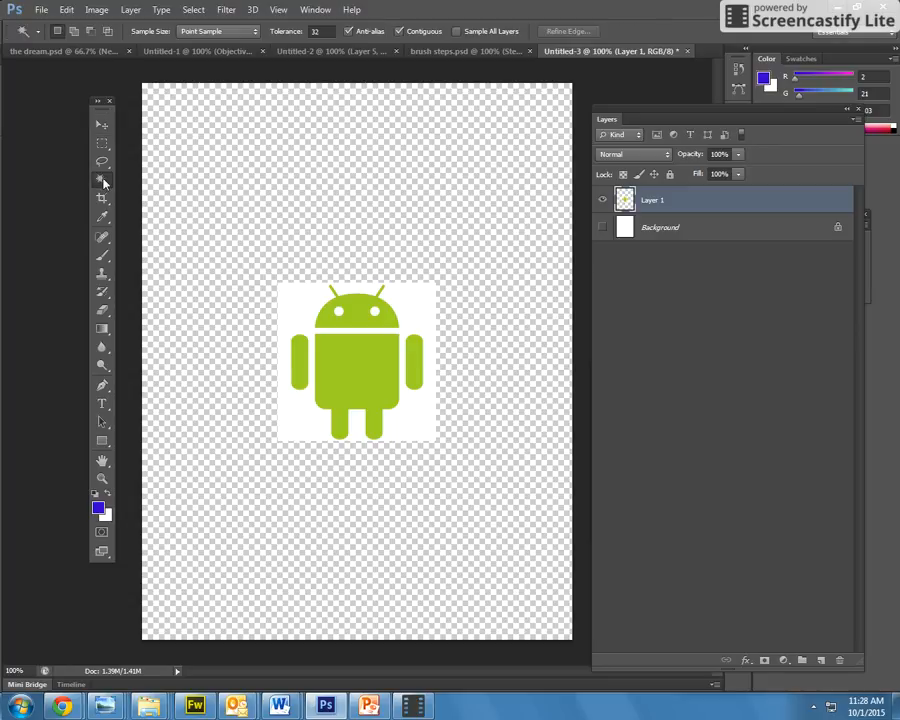
{"action": "left_click", "coordinate": [291, 306]}
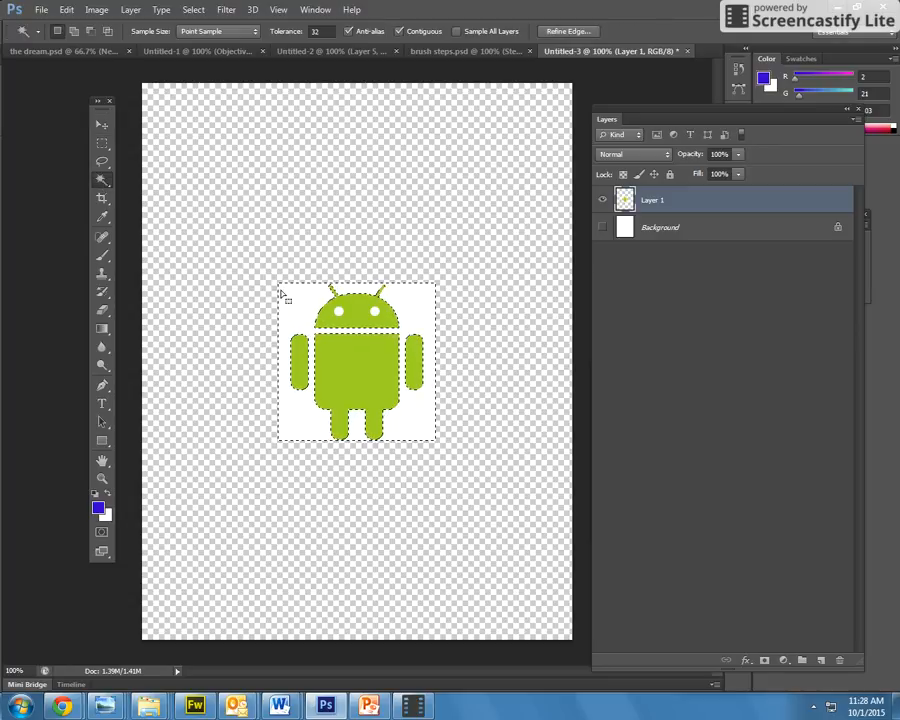
{"action": "key", "text": "Delete"}
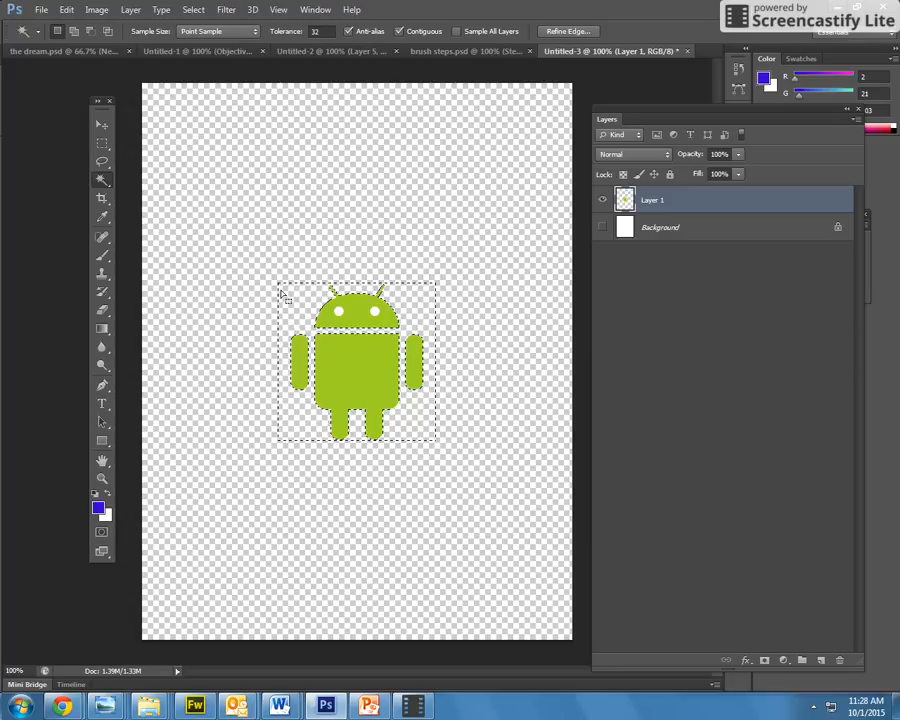
{"action": "key", "text": "ctrl+d"}
Delete the white from both of the Android logo's eyes and clear the selection.
{"action": "left_click", "coordinate": [339, 311]}
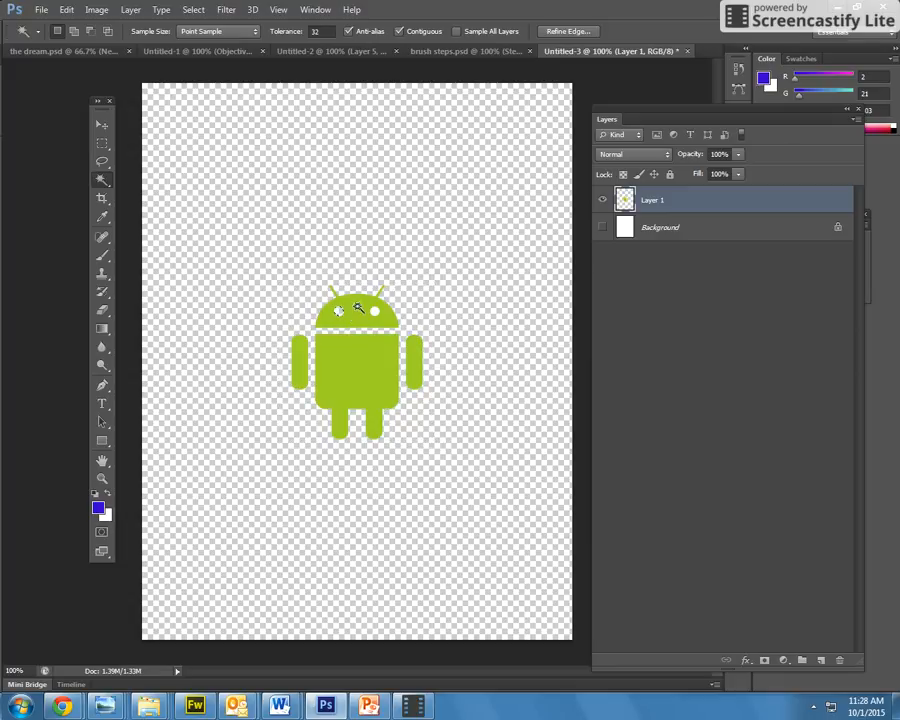
{"action": "left_click", "coordinate": [375, 313], "text": "shift"}
{"action": "key", "text": "ctrl+d"}
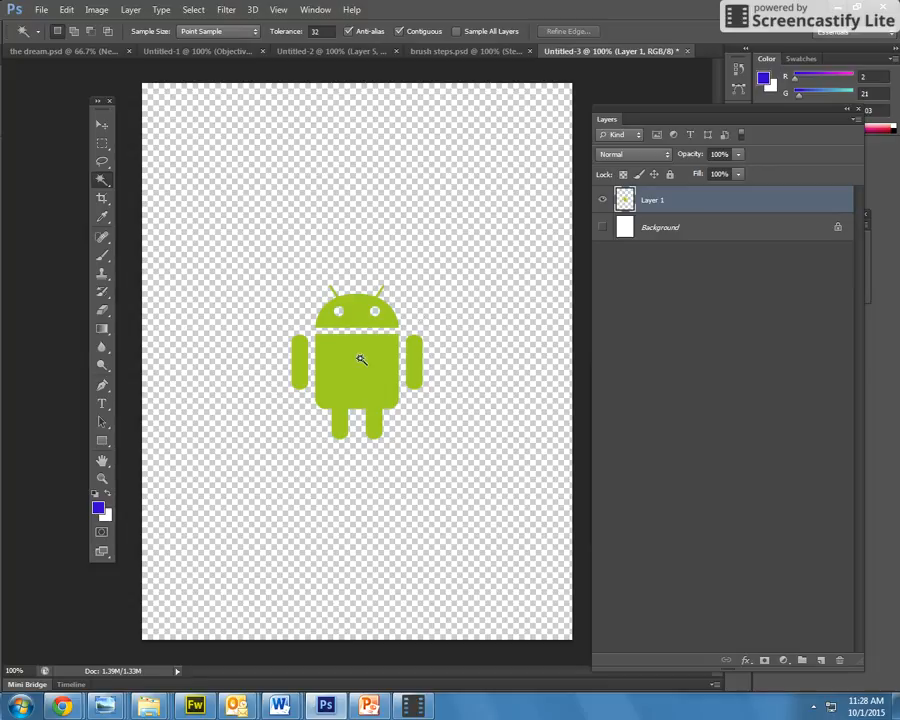
Select all the green parts of the Android logo, reset the colors to default, and fill the selection with the black foreground color.
{"action": "left_click", "coordinate": [296, 360], "text": "shift"}
{"action": "left_click", "coordinate": [333, 368]}
{"action": "left_click", "coordinate": [357, 311]}
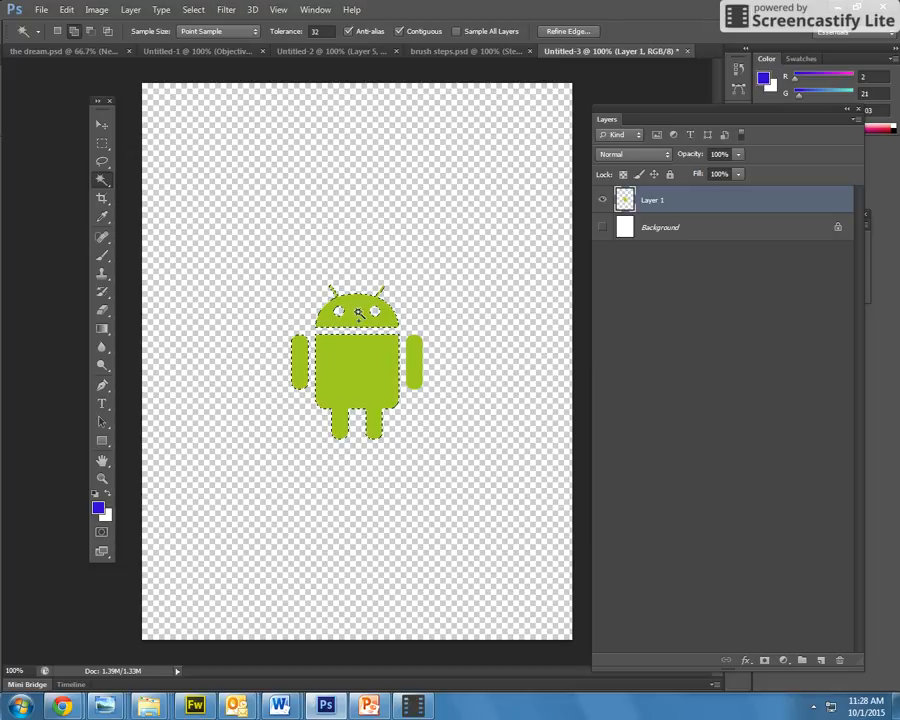
{"action": "left_click", "coordinate": [418, 350]}
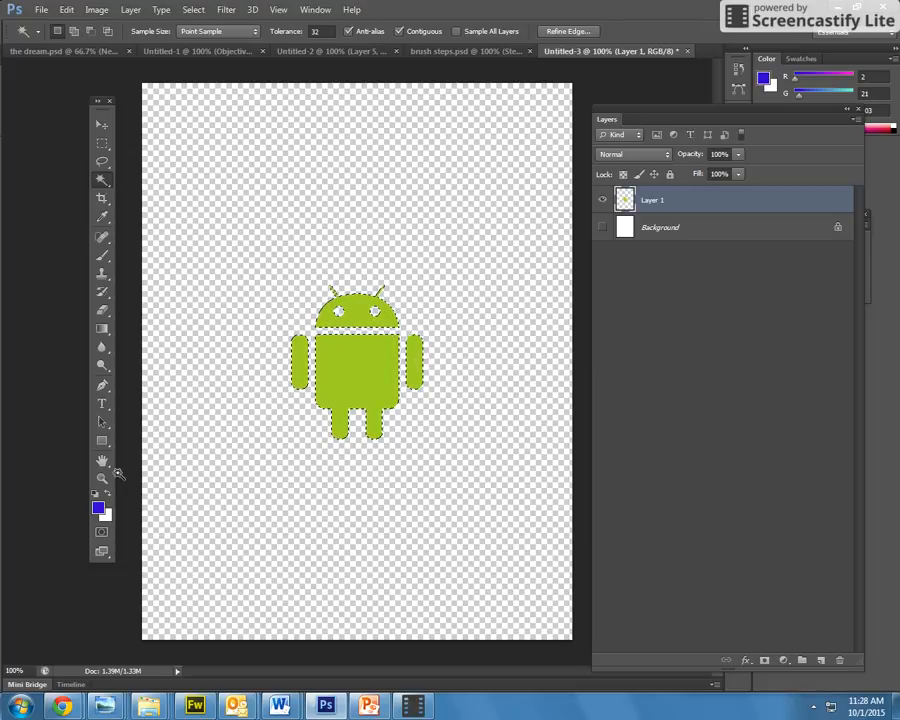
{"action": "left_click", "coordinate": [107, 494]}
{"action": "left_click", "coordinate": [92, 489]}
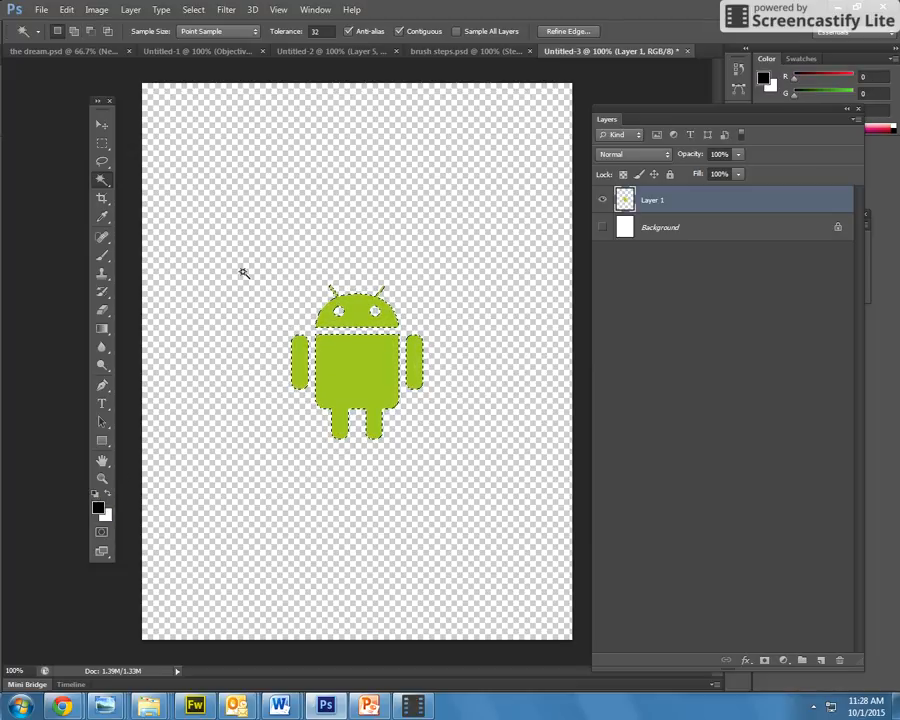
{"action": "left_click", "coordinate": [66, 9]}
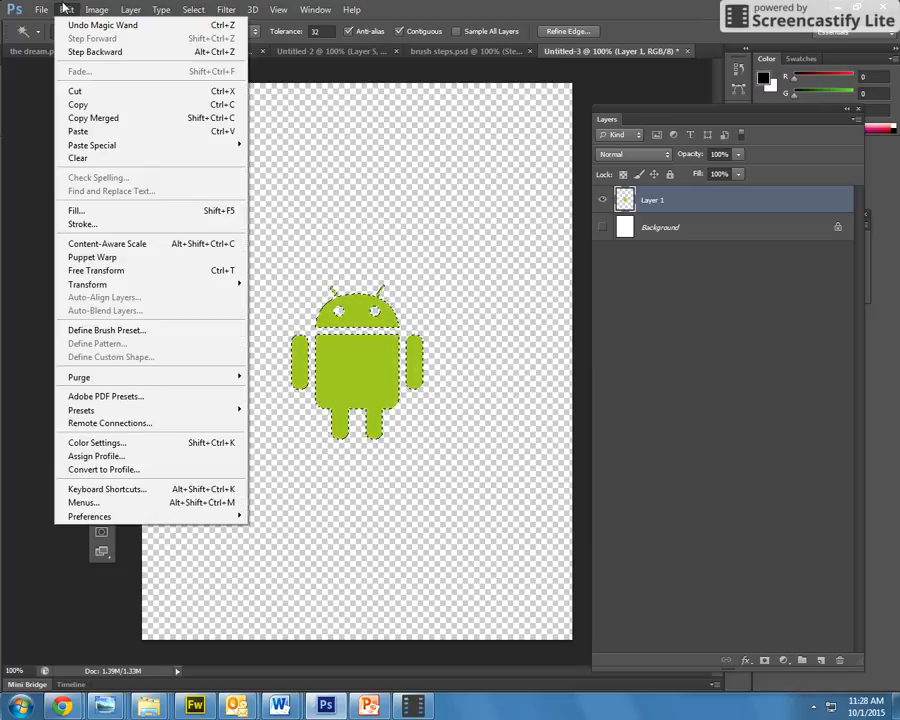
{"action": "left_click", "coordinate": [90, 210]}
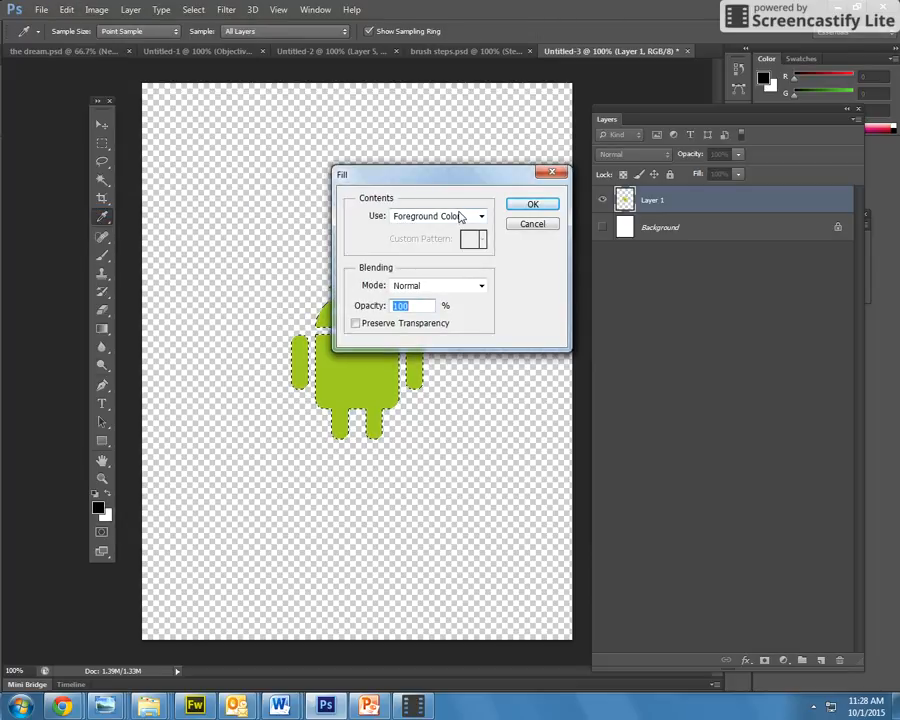
{"action": "left_click", "coordinate": [526, 204]}
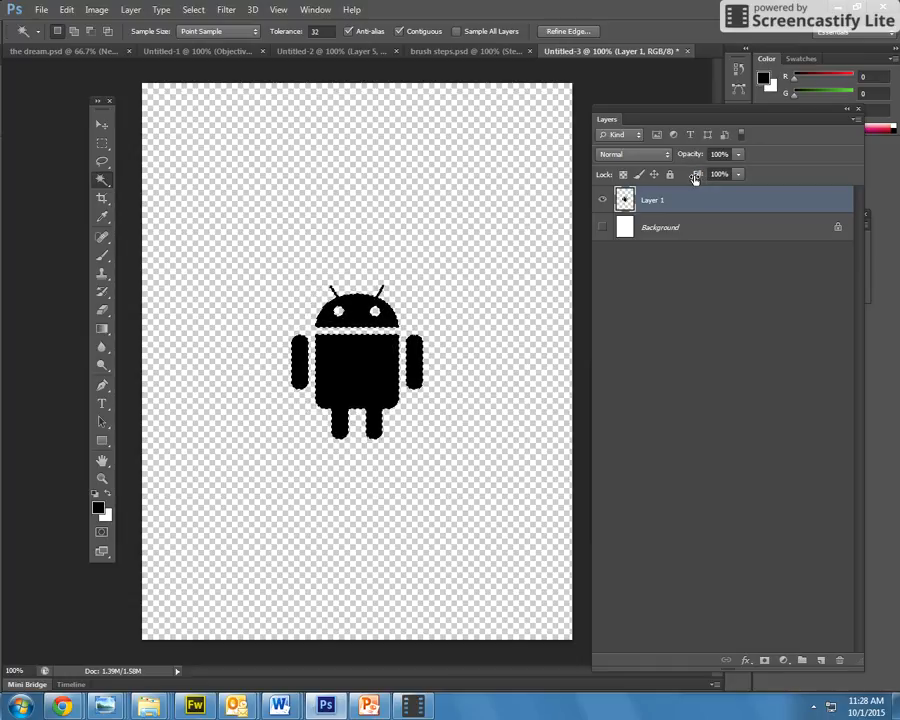
Lower Layer 1's fill to 60% and add a 2 px black outside stroke, clearing the selection.
{"action": "left_click", "coordinate": [738, 175]}
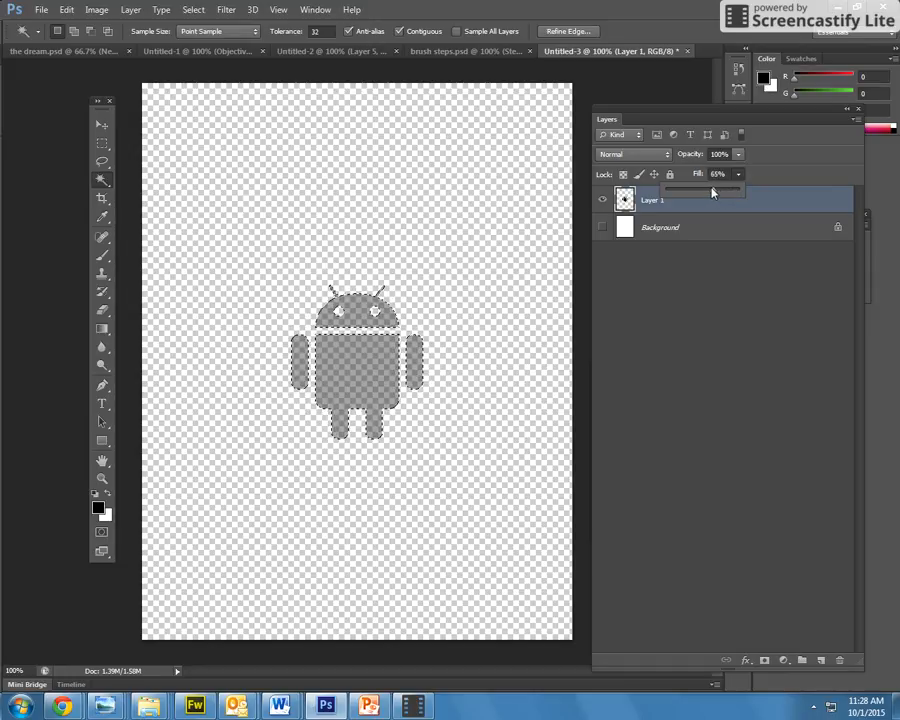
{"action": "left_click", "coordinate": [703, 273]}
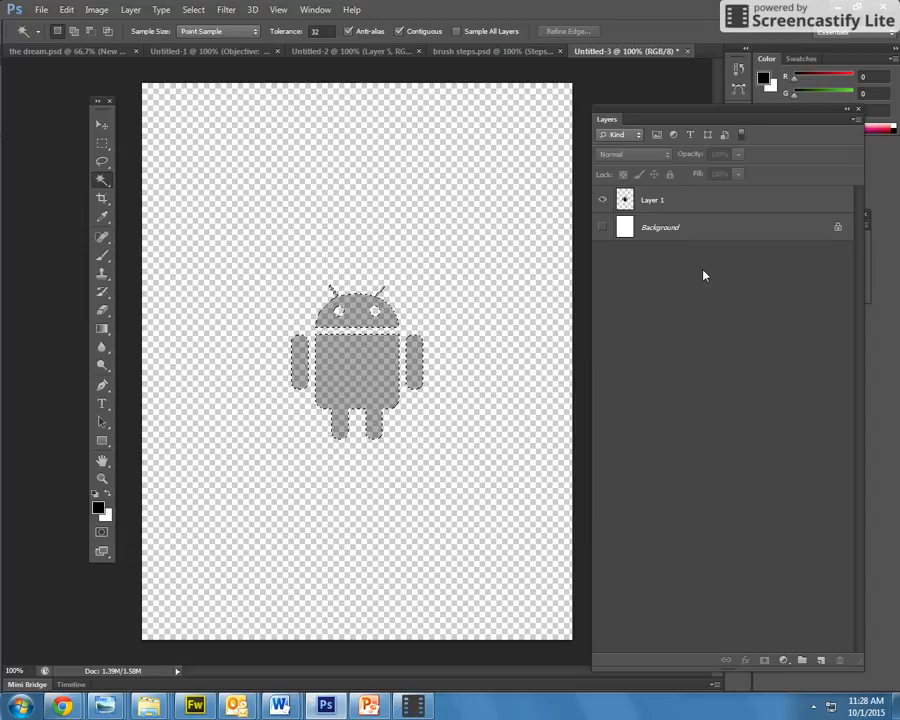
{"action": "right_click", "coordinate": [643, 200]}
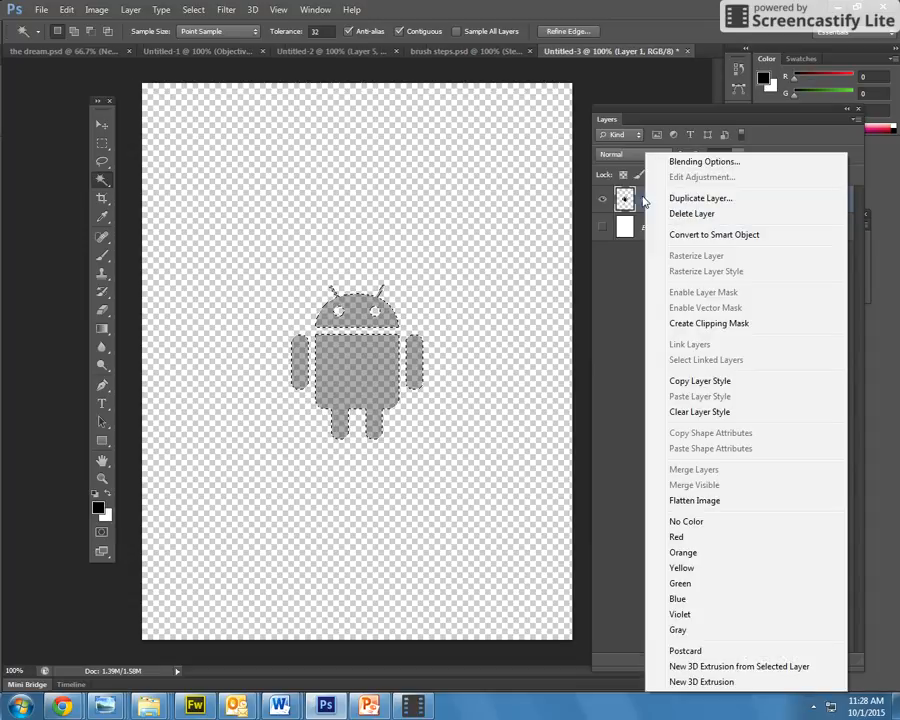
{"action": "left_click", "coordinate": [675, 162]}
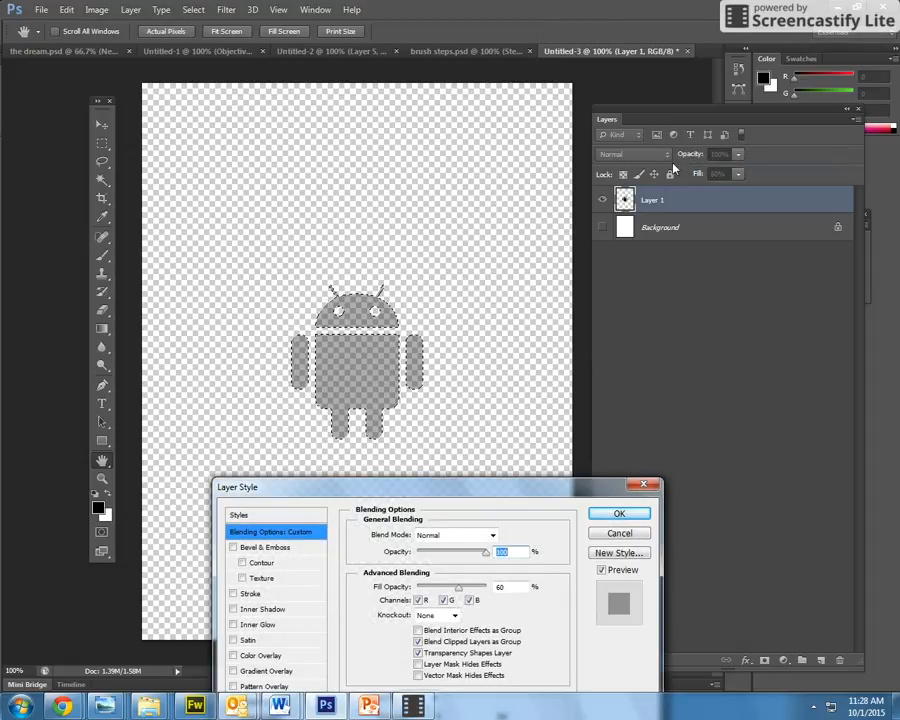
{"action": "left_click_drag", "start_coordinate": [414, 486], "coordinate": [530, 393]}
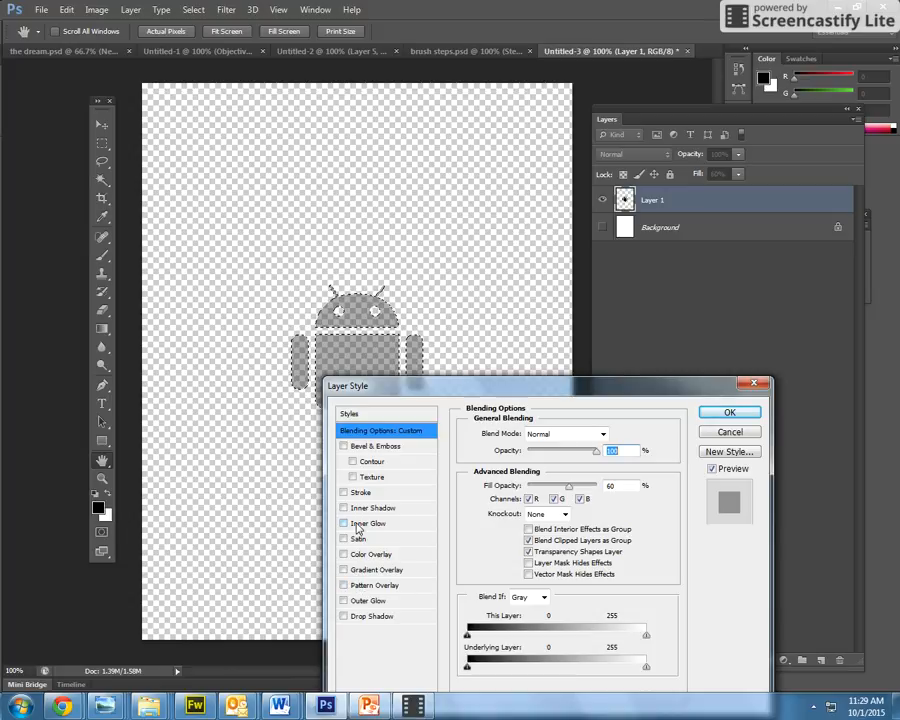
{"action": "left_click", "coordinate": [344, 493]}
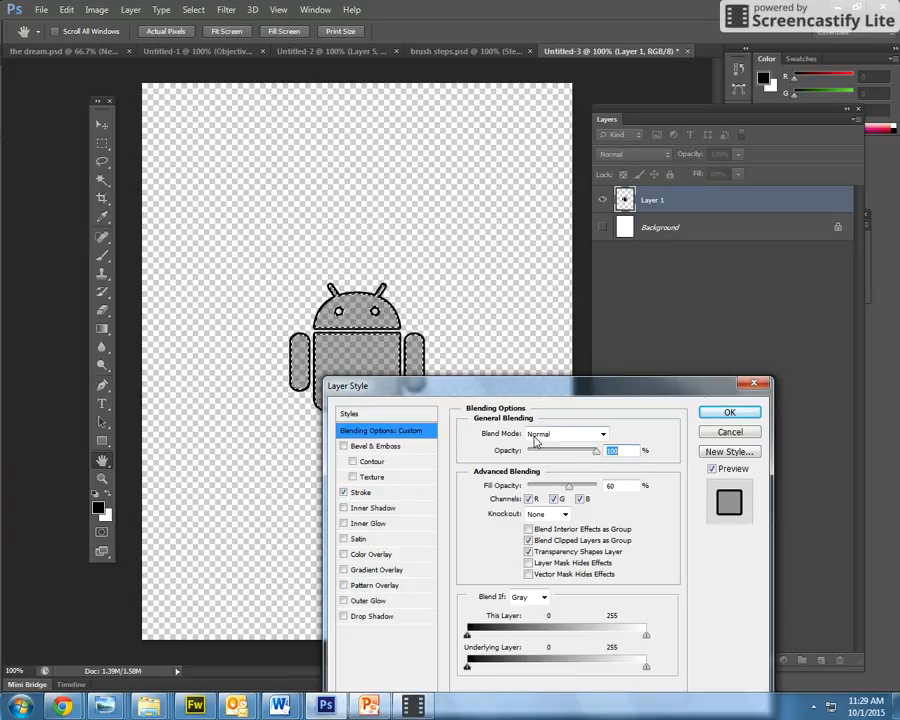
{"action": "left_click", "coordinate": [358, 494]}
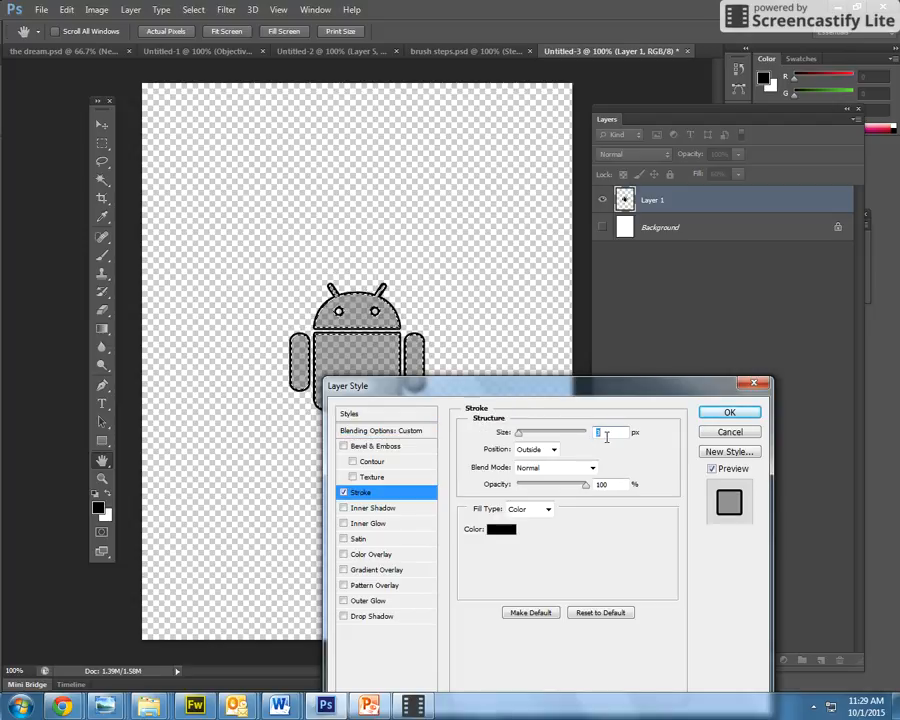
{"action": "type", "text": "2"}
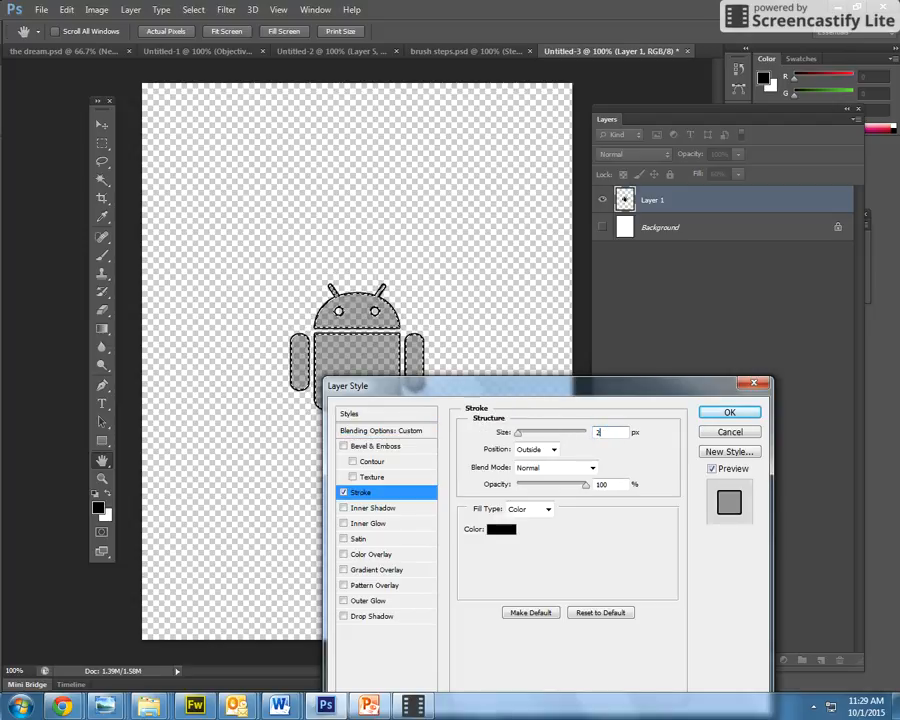
{"action": "left_click", "coordinate": [722, 412]}
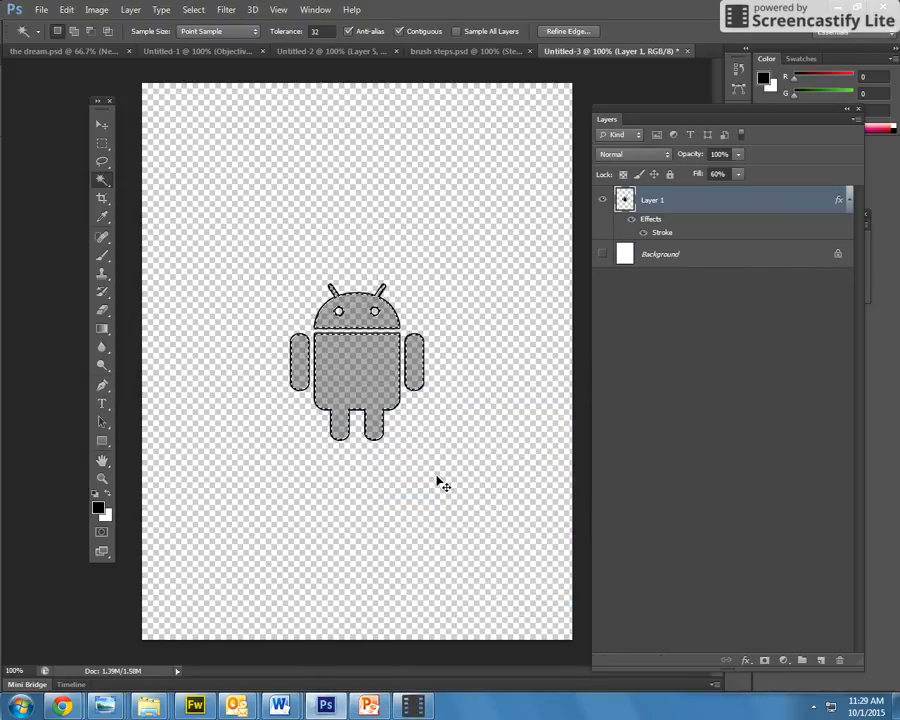
{"action": "key", "text": "ctrl+d"}
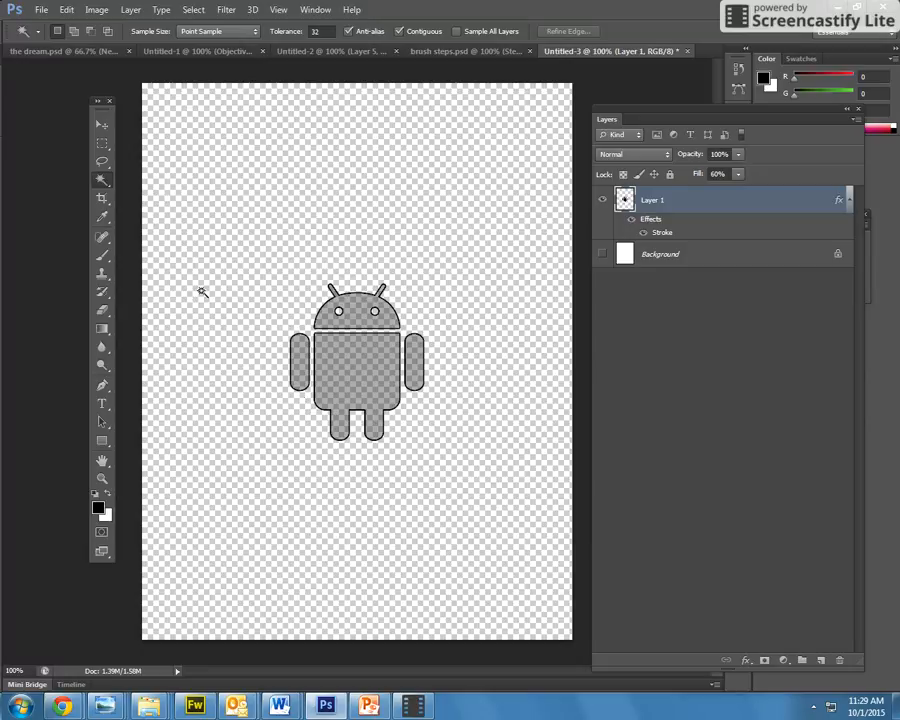
With the Brush tool active, define the Android logo as a brush preset named "android".
{"action": "left_click", "coordinate": [102, 257]}
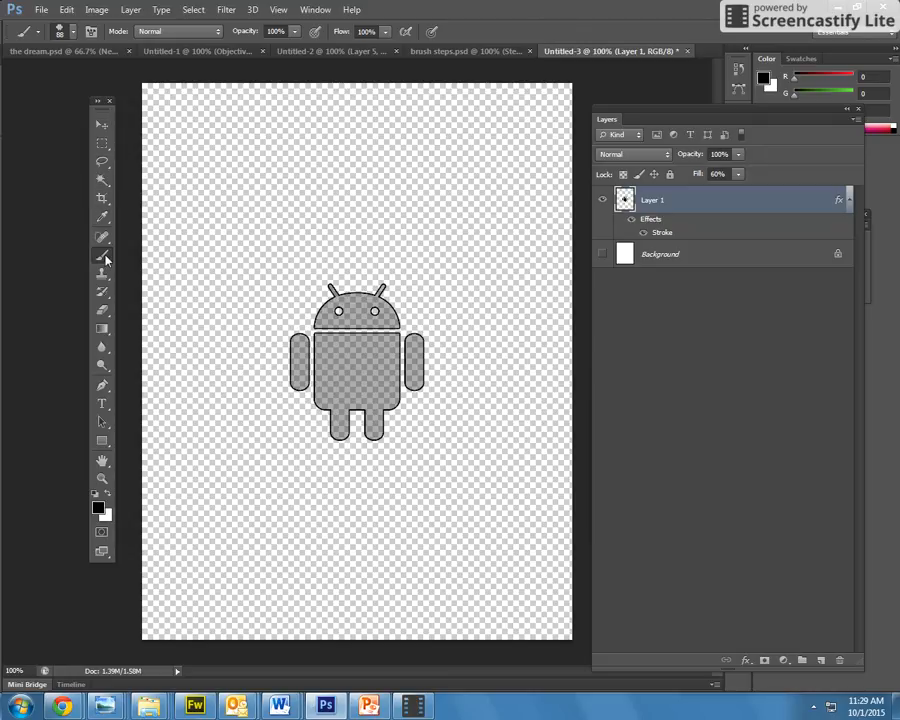
{"action": "left_click", "coordinate": [66, 10]}
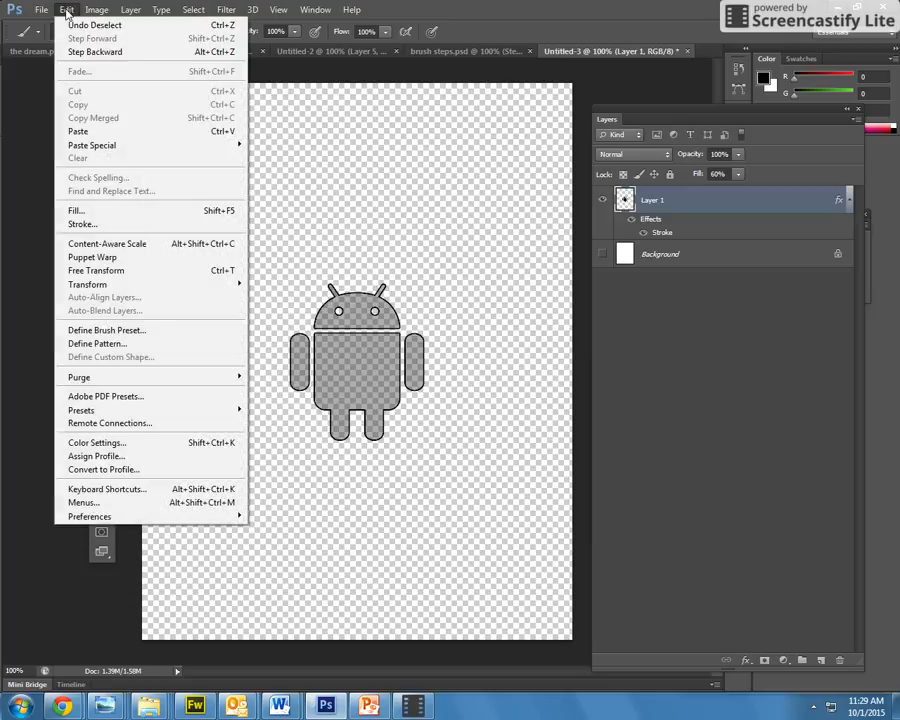
{"action": "left_click", "coordinate": [100, 334]}
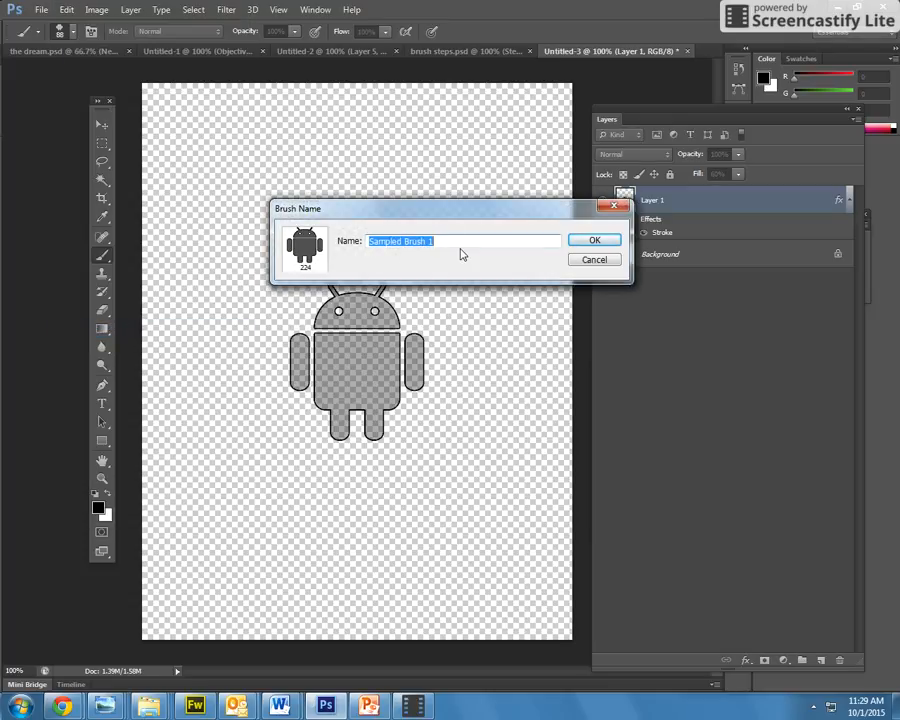
{"action": "type", "text": "android"}
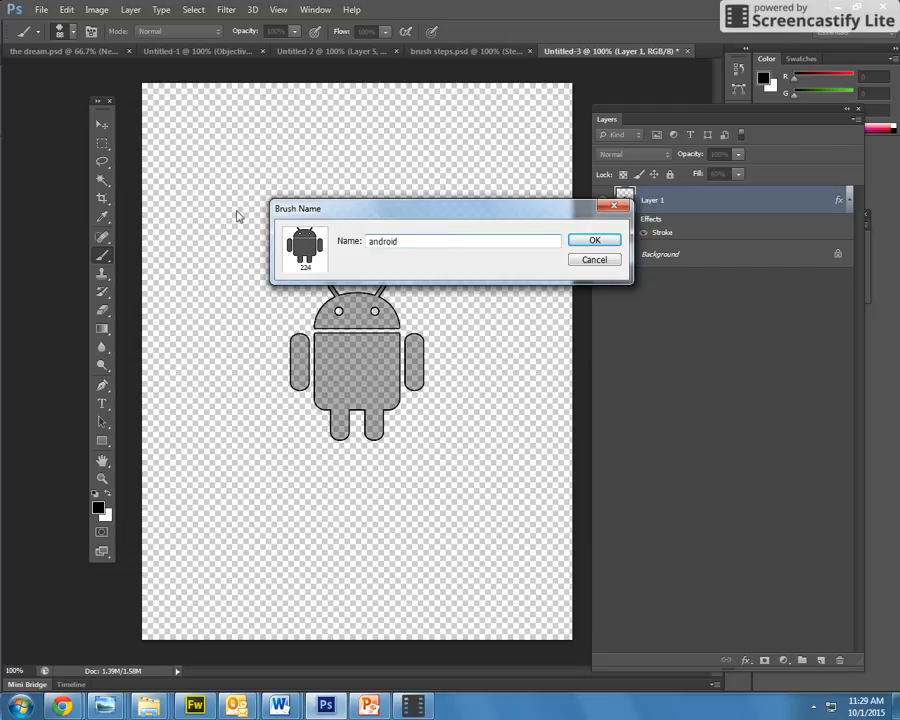
{"action": "left_click", "coordinate": [585, 240]}
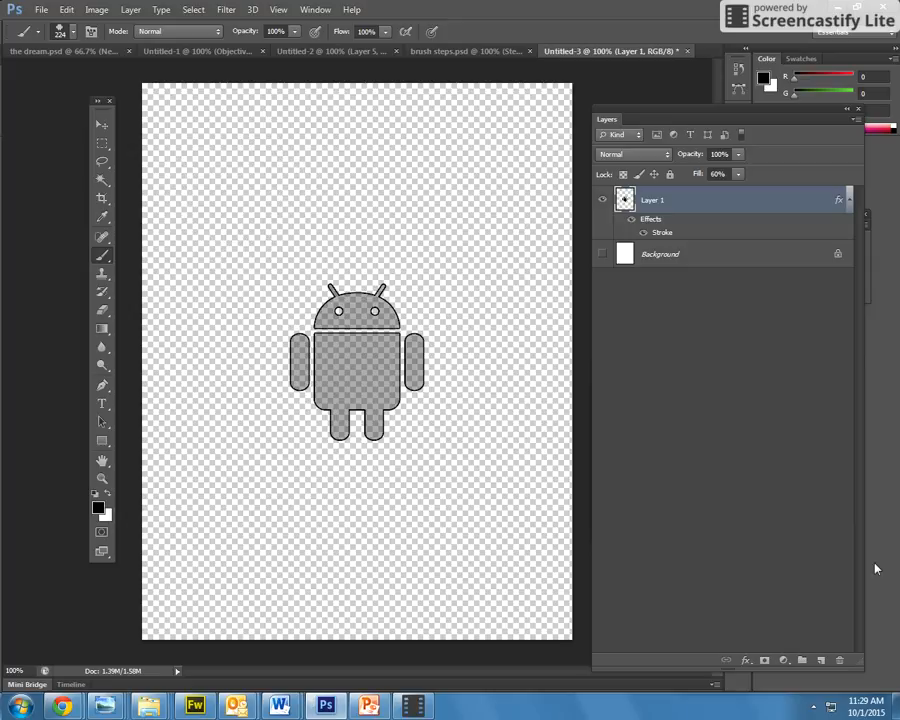
Hide Layer 1 and stamp three blue Androids with the android brush on a new layer.
{"action": "left_click", "coordinate": [603, 200]}
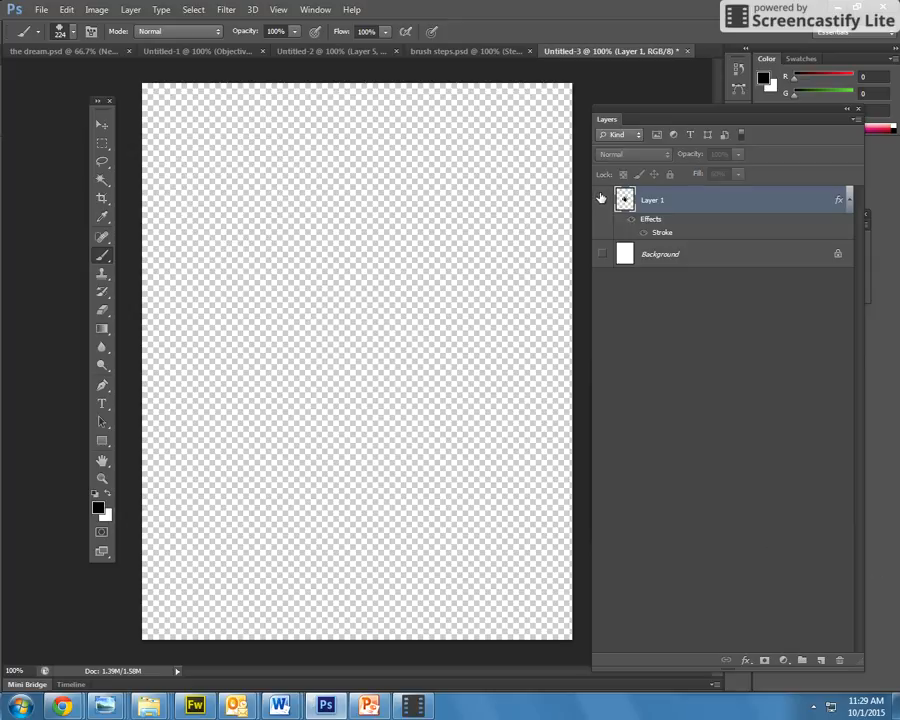
{"action": "left_click", "coordinate": [820, 660]}
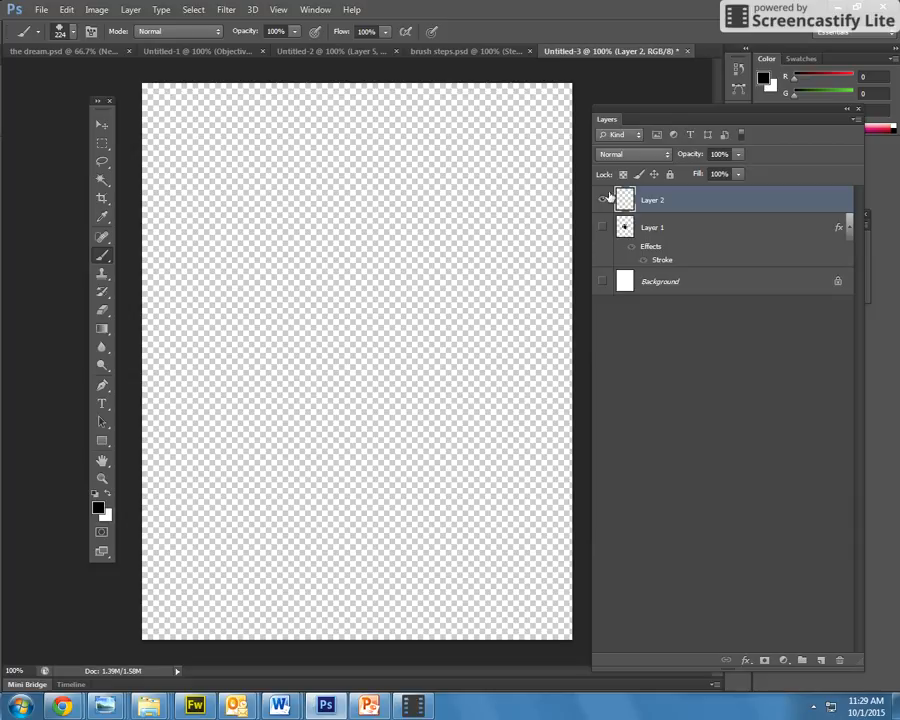
{"action": "left_click", "coordinate": [98, 508]}
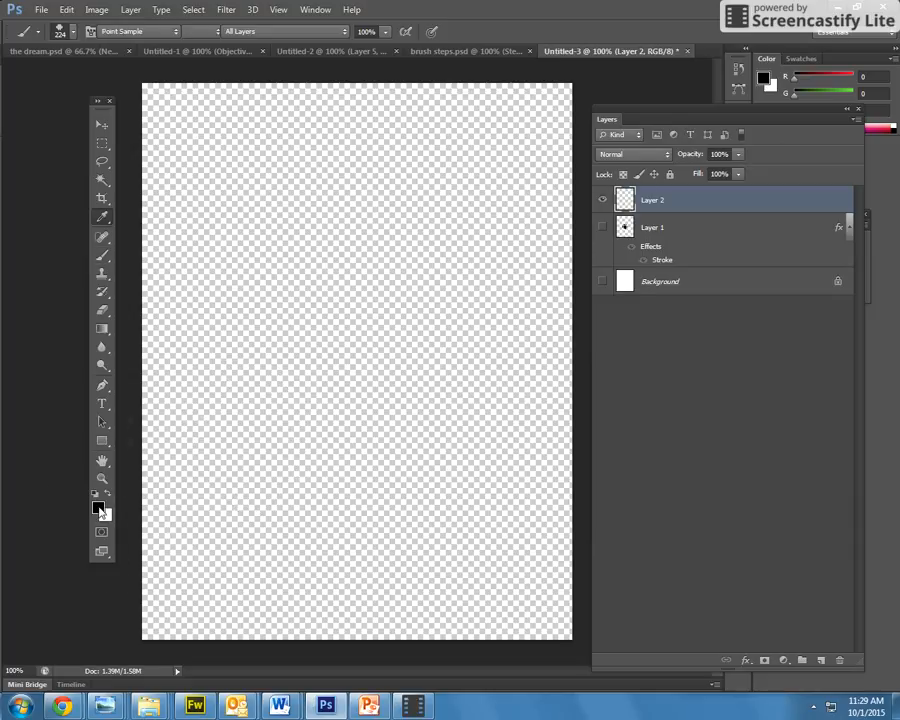
{"action": "left_click_drag", "start_coordinate": [456, 311], "coordinate": [457, 244]}
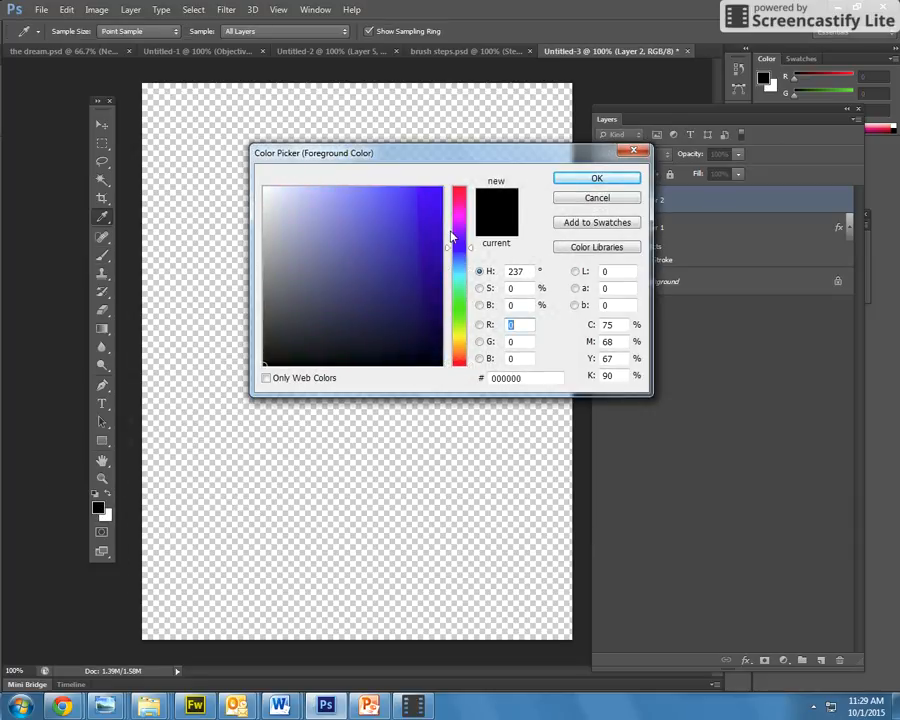
{"action": "left_click", "coordinate": [433, 215]}
{"action": "left_click", "coordinate": [565, 185]}
{"action": "left_click", "coordinate": [236, 198]}
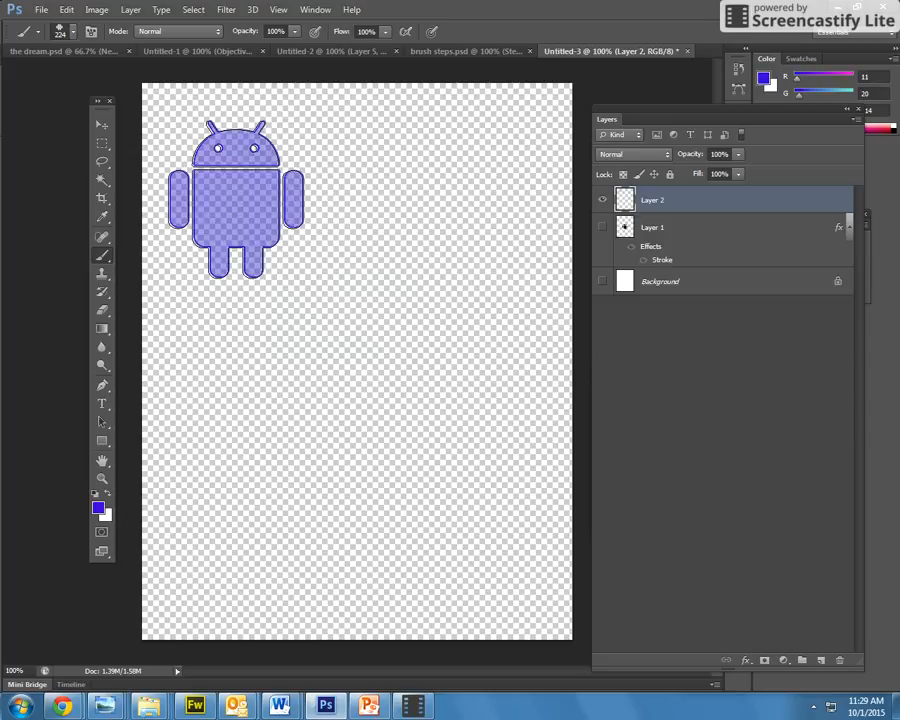
{"action": "left_click", "coordinate": [426, 190]}
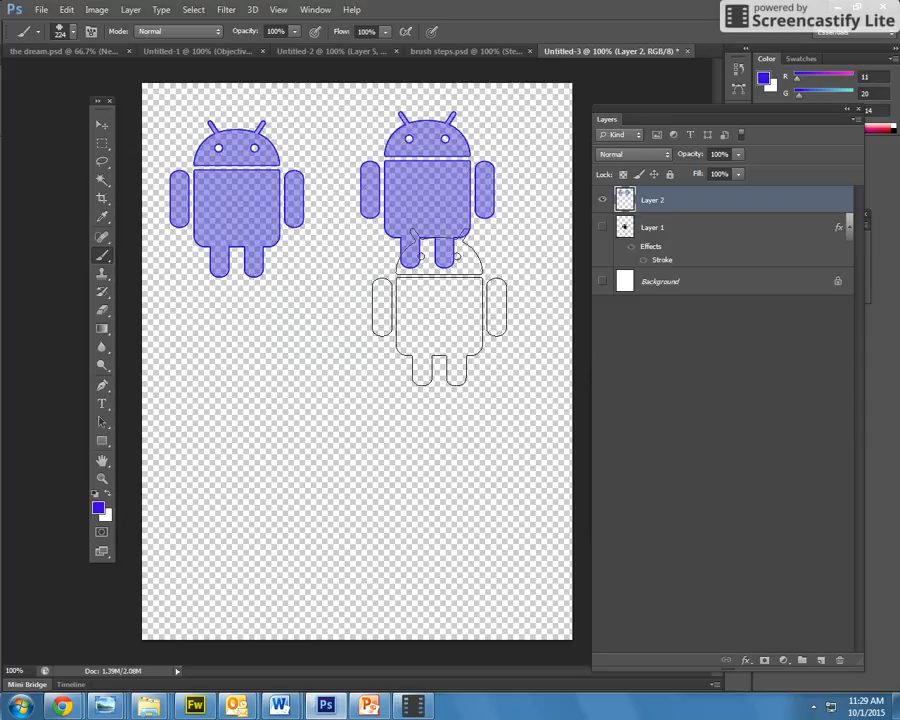
{"action": "left_click", "coordinate": [446, 356]}
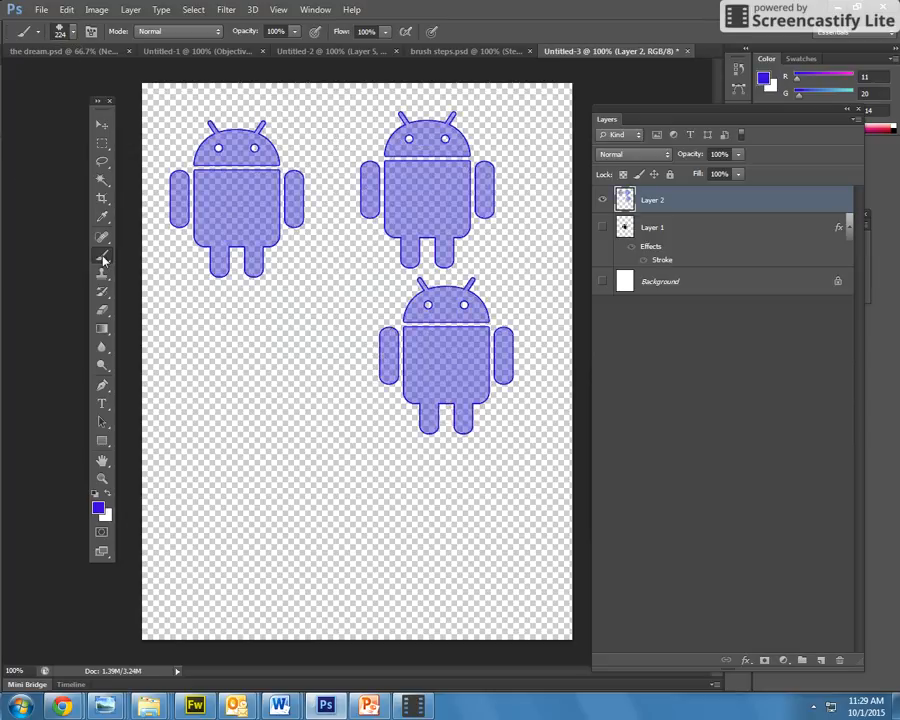
Choose the 107 px apple brush and stamp two blue apples in the lower half of Layer 2.
{"action": "left_click", "coordinate": [75, 37]}
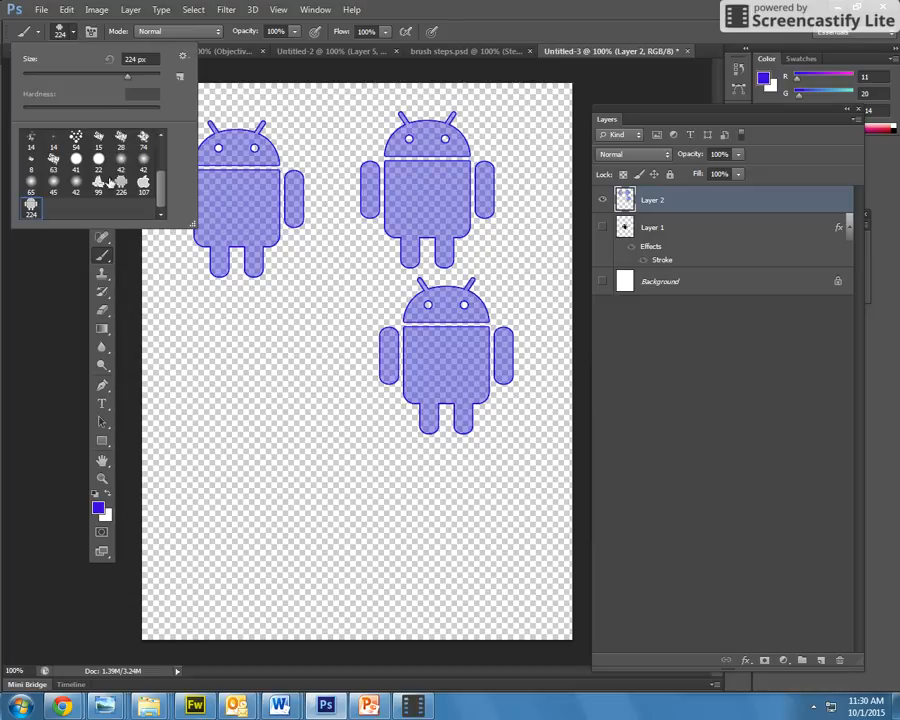
{"action": "left_click", "coordinate": [97, 186]}
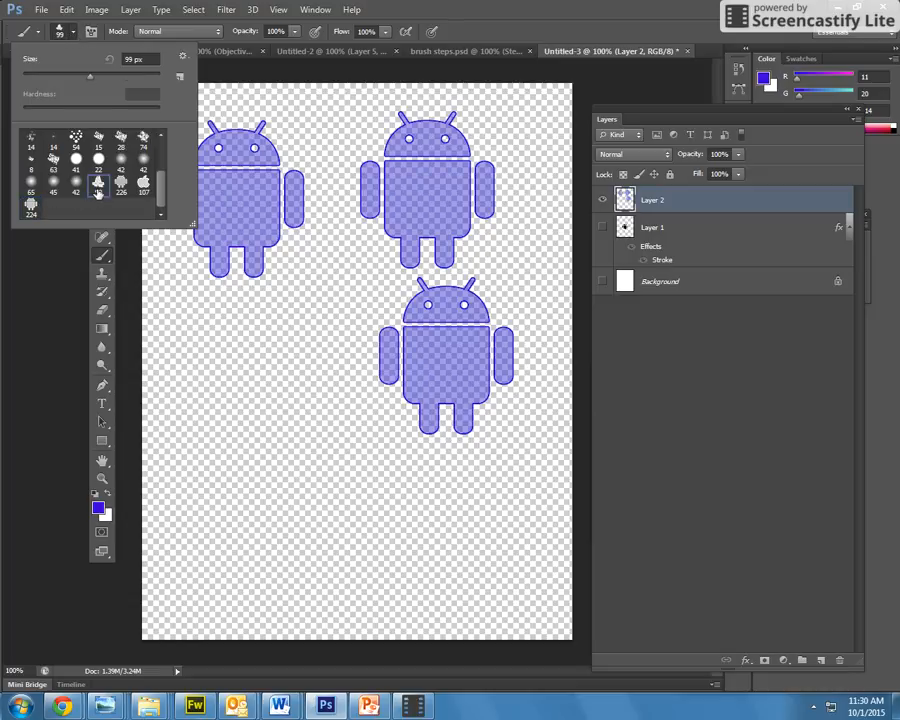
{"action": "left_click", "coordinate": [143, 186]}
{"action": "left_click", "coordinate": [228, 353]}
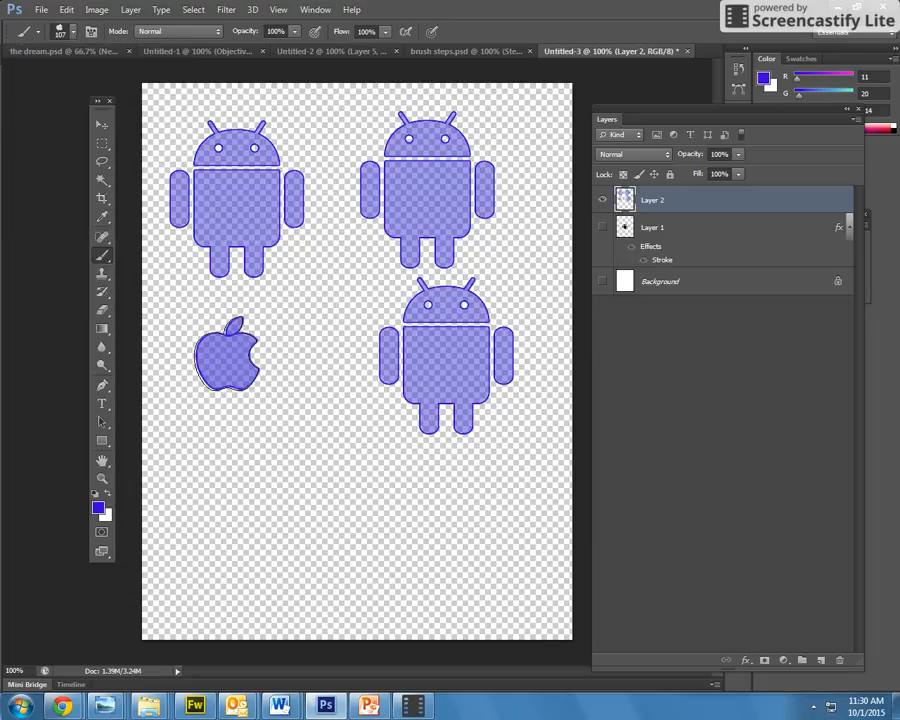
{"action": "left_click", "coordinate": [318, 494]}
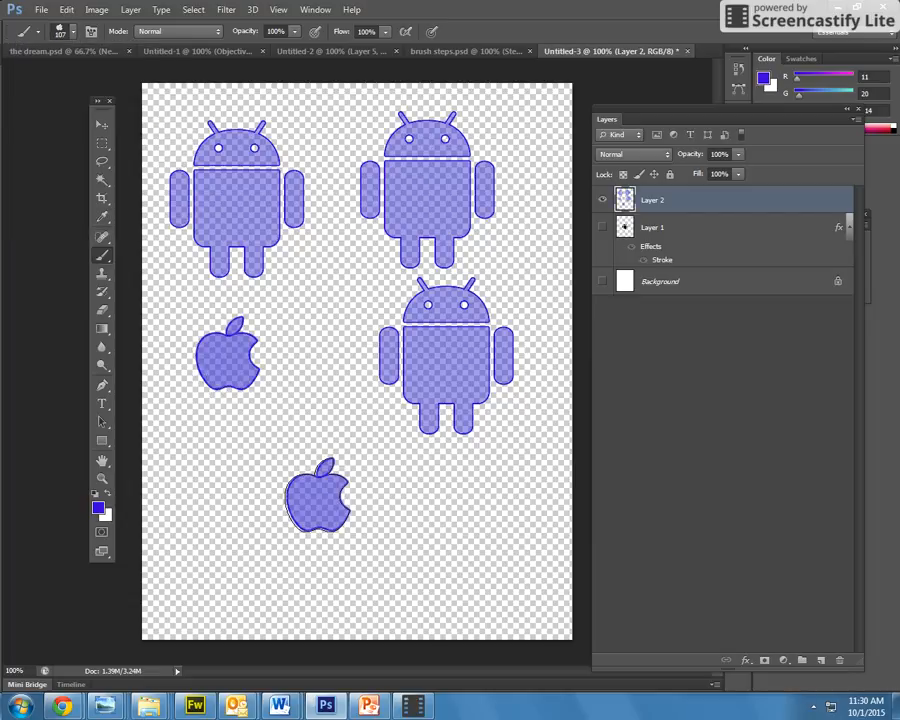
Stamp a larger blue apple at 166 px between the Androids and a small one at 48 px near the canvas's upper edge.
{"action": "left_click", "coordinate": [70, 34]}
{"action": "left_click_drag", "start_coordinate": [91, 78], "coordinate": [115, 80]}
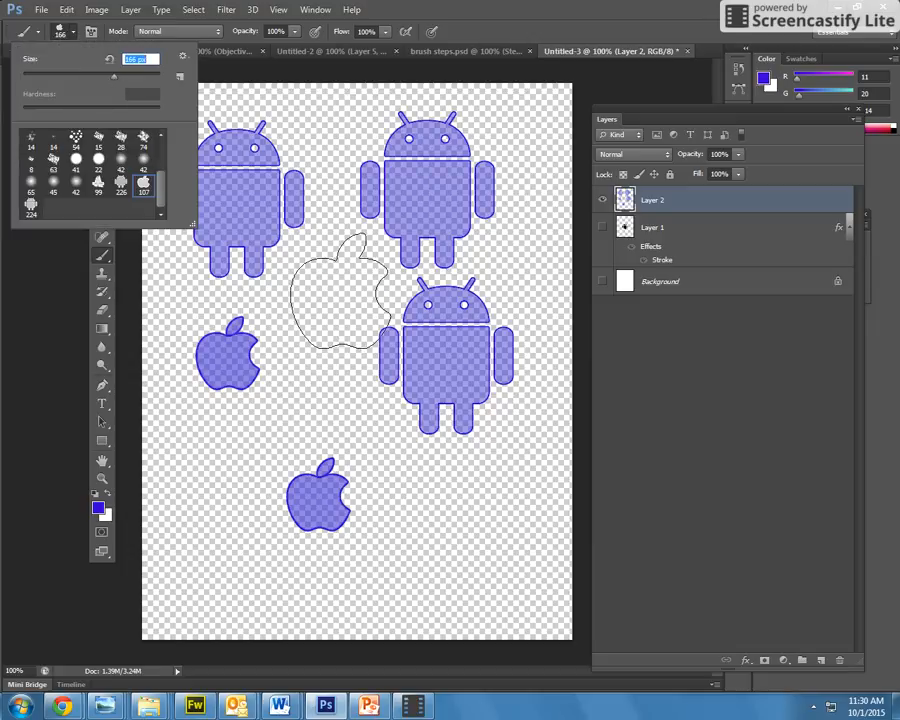
{"action": "left_click", "coordinate": [342, 290]}
{"action": "left_click", "coordinate": [73, 34]}
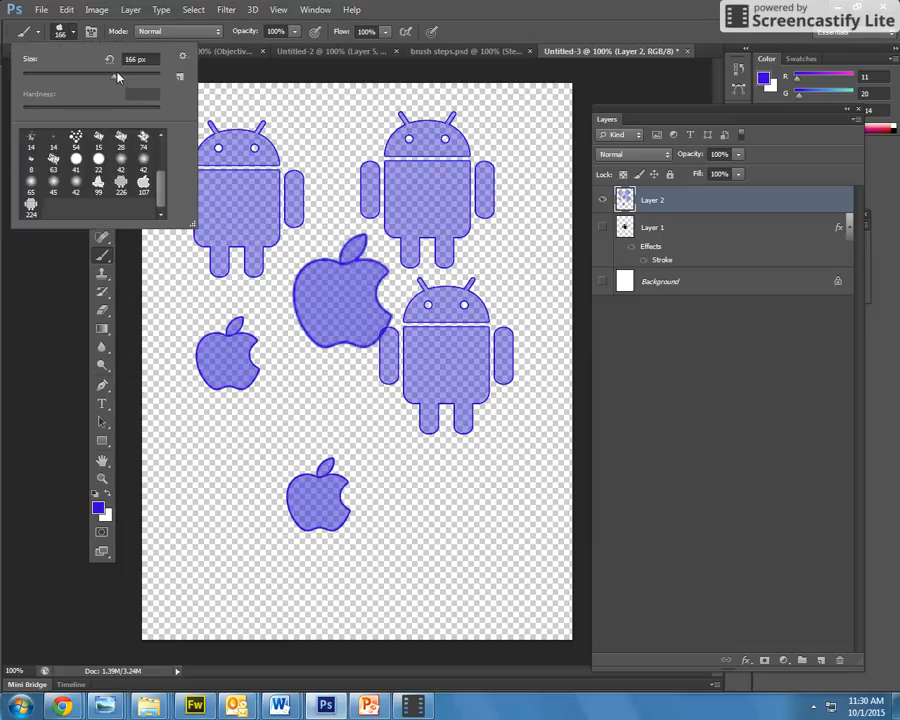
{"action": "left_click_drag", "start_coordinate": [117, 77], "coordinate": [56, 77]}
{"action": "left_click", "coordinate": [369, 126]}
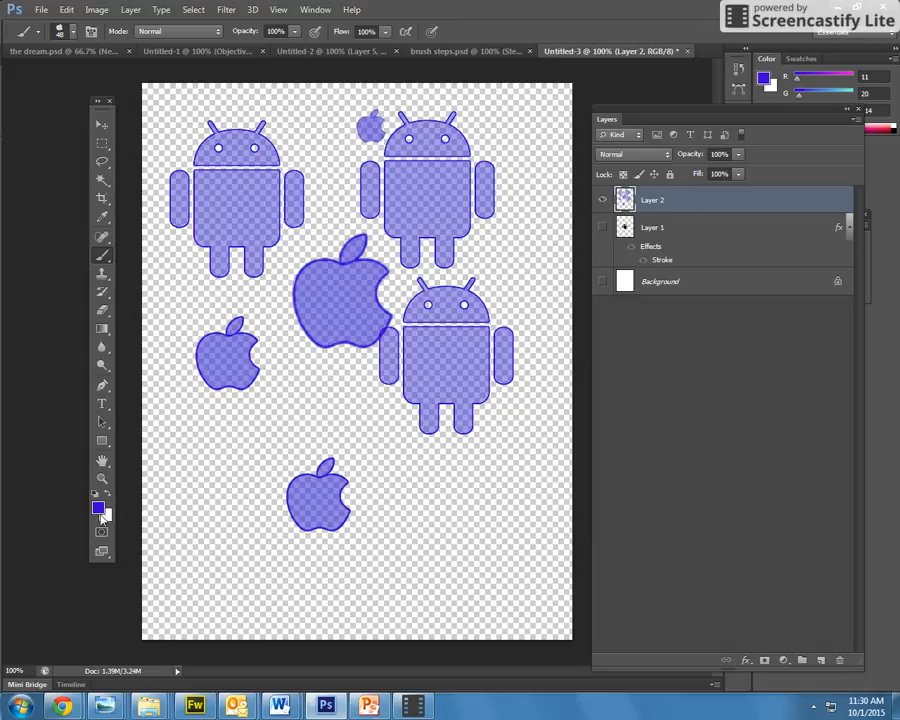
Set the foreground color to red b00713 and stamp a small red apple above the lower blue apple.
{"action": "left_click", "coordinate": [99, 510]}
{"action": "left_click_drag", "start_coordinate": [458, 247], "coordinate": [458, 190]}
{"action": "left_click", "coordinate": [435, 242]}
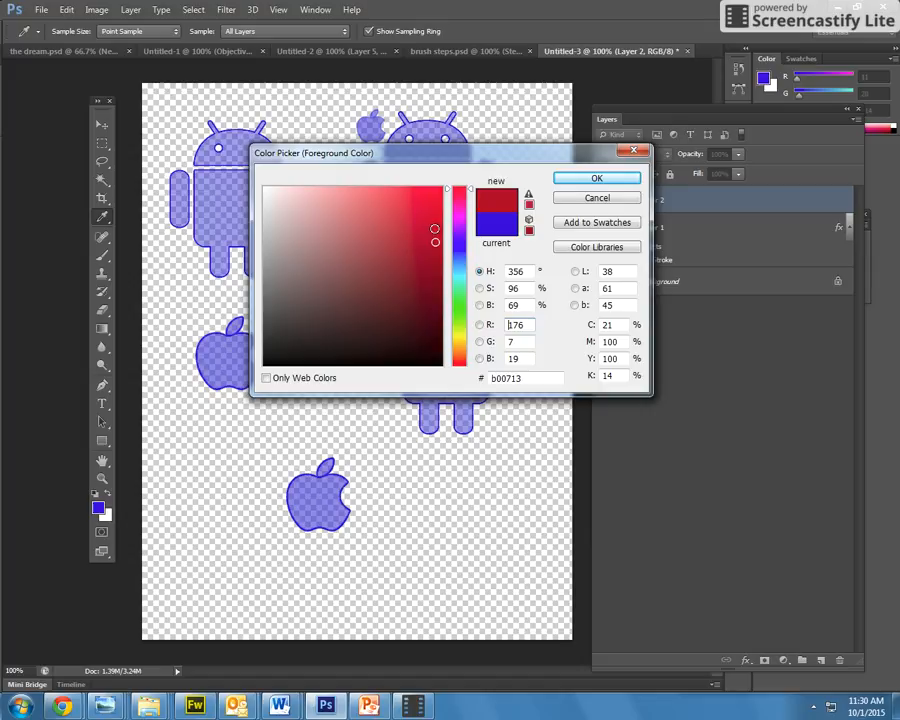
{"action": "left_click", "coordinate": [596, 178]}
{"action": "left_click", "coordinate": [351, 422]}
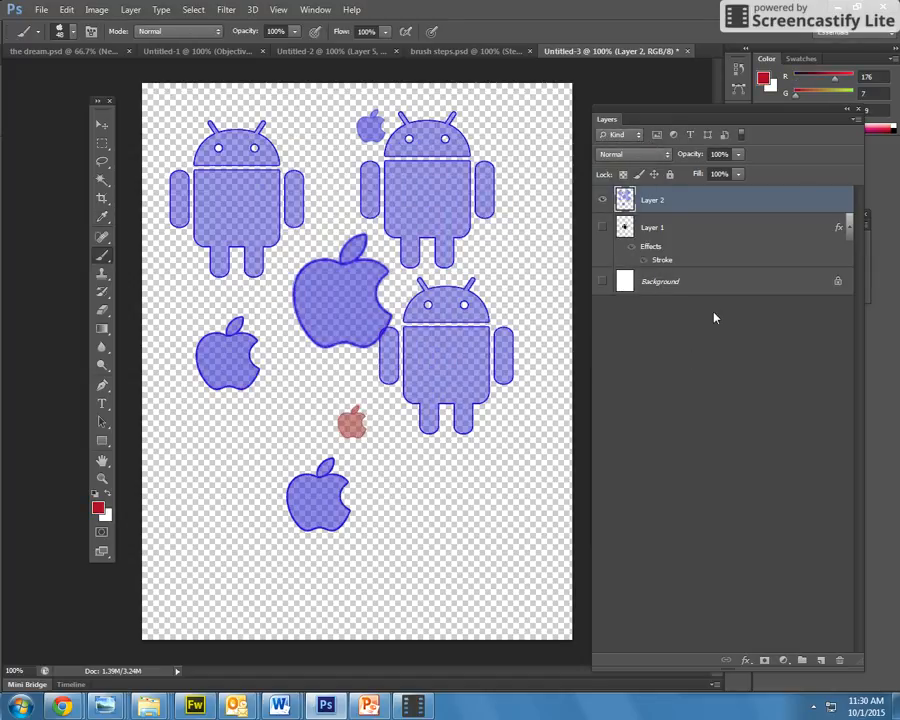
Lower Layer 2's opacity to 53% and stamp two small red apples in the canvas's lower right area.
{"action": "left_click", "coordinate": [738, 154]}
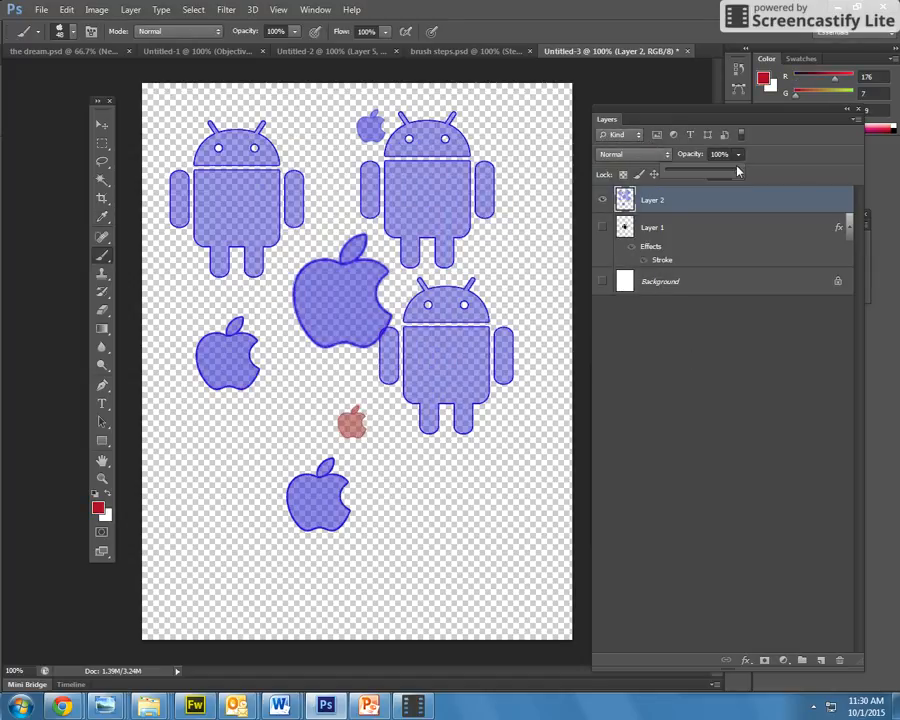
{"action": "left_click_drag", "start_coordinate": [703, 172], "coordinate": [703, 172]}
{"action": "left_click", "coordinate": [489, 492]}
{"action": "left_click", "coordinate": [489, 527]}
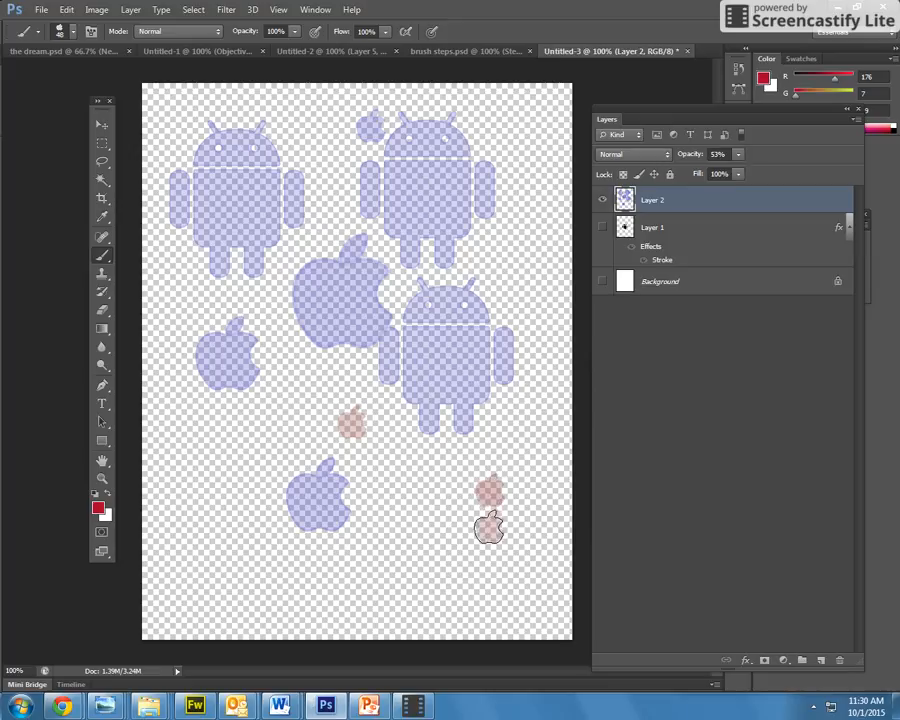
Add a new layer and stamp four small red apples on it, repeating stamps on the same spot for solid color.
{"action": "left_click", "coordinate": [820, 660]}
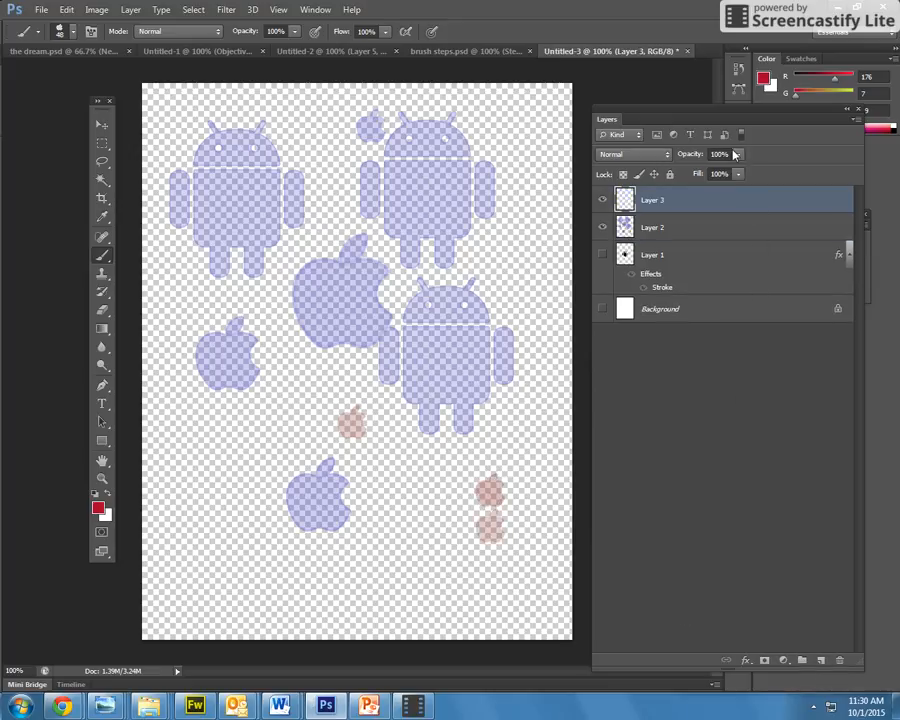
{"action": "left_click", "coordinate": [390, 406]}
{"action": "left_click", "coordinate": [437, 378]}
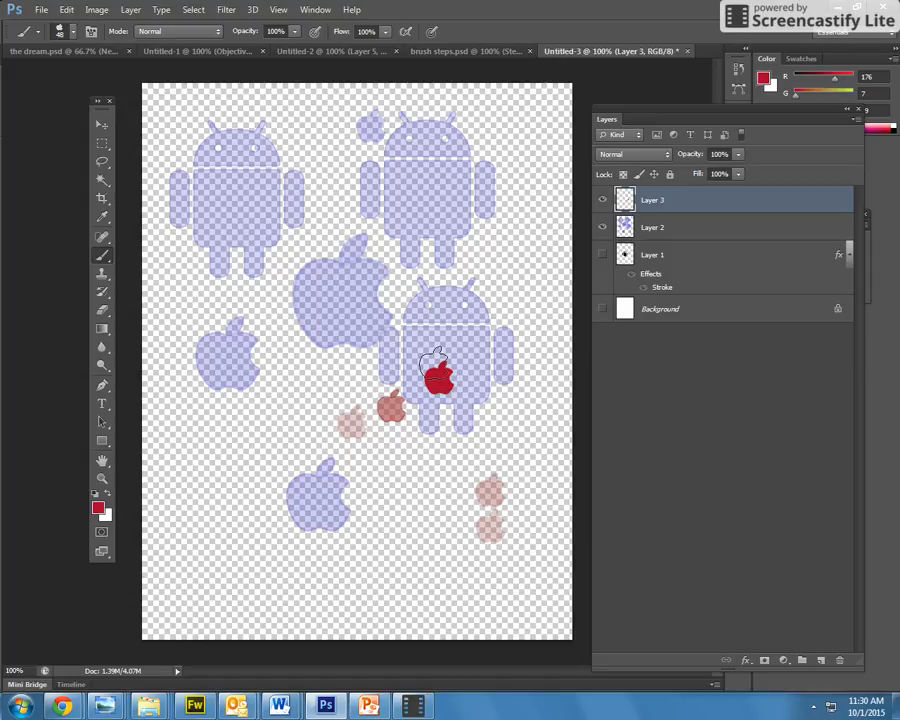
{"action": "left_click", "coordinate": [231, 390]}
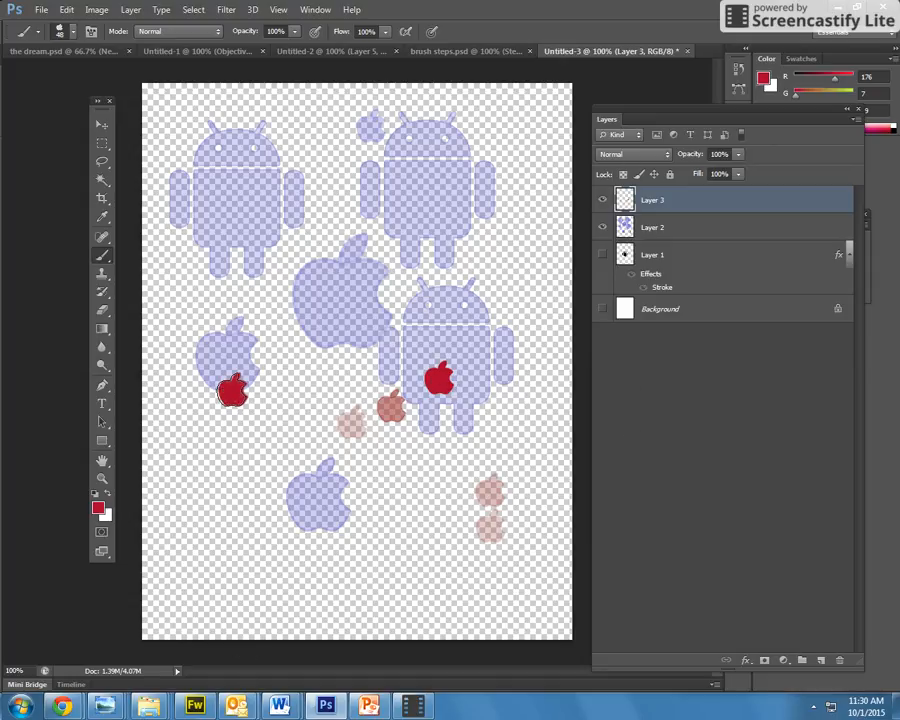
{"action": "left_click", "coordinate": [260, 206]}
Enlarge the apple brush up to 277 px and stamp large overlapping red apples across Layer 3.
{"action": "left_click", "coordinate": [62, 31]}
{"action": "left_click_drag", "start_coordinate": [70, 79], "coordinate": [132, 79]}
{"action": "left_click", "coordinate": [552, 85]}
{"action": "left_click", "coordinate": [73, 34]}
{"action": "left_click", "coordinate": [200, 556]}
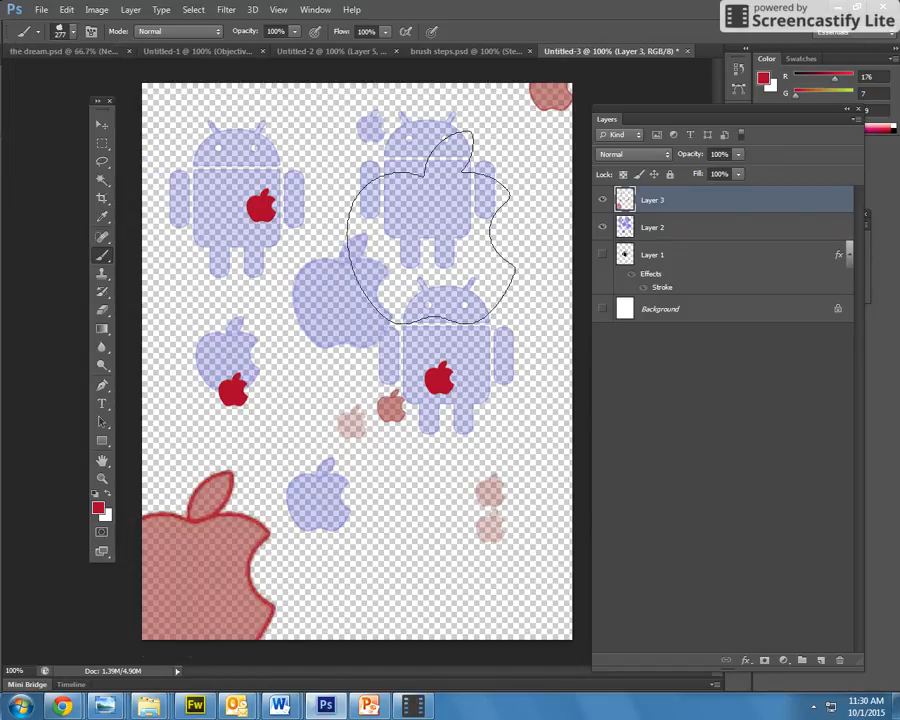
{"action": "left_click", "coordinate": [321, 250]}
{"action": "left_click", "coordinate": [540, 488]}
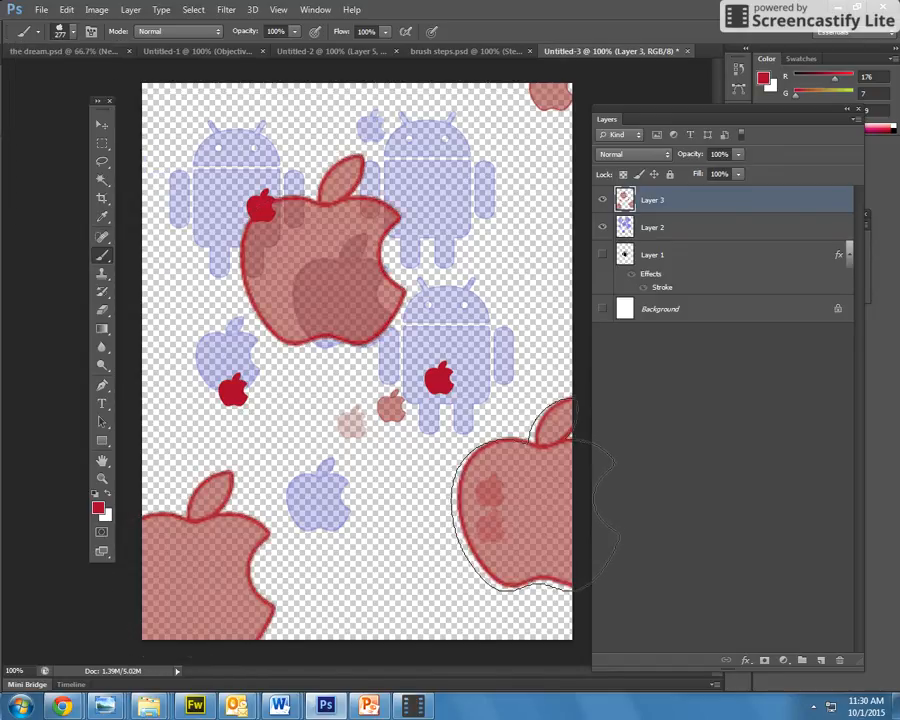
{"action": "left_click", "coordinate": [383, 540]}
{"action": "left_click", "coordinate": [215, 345]}
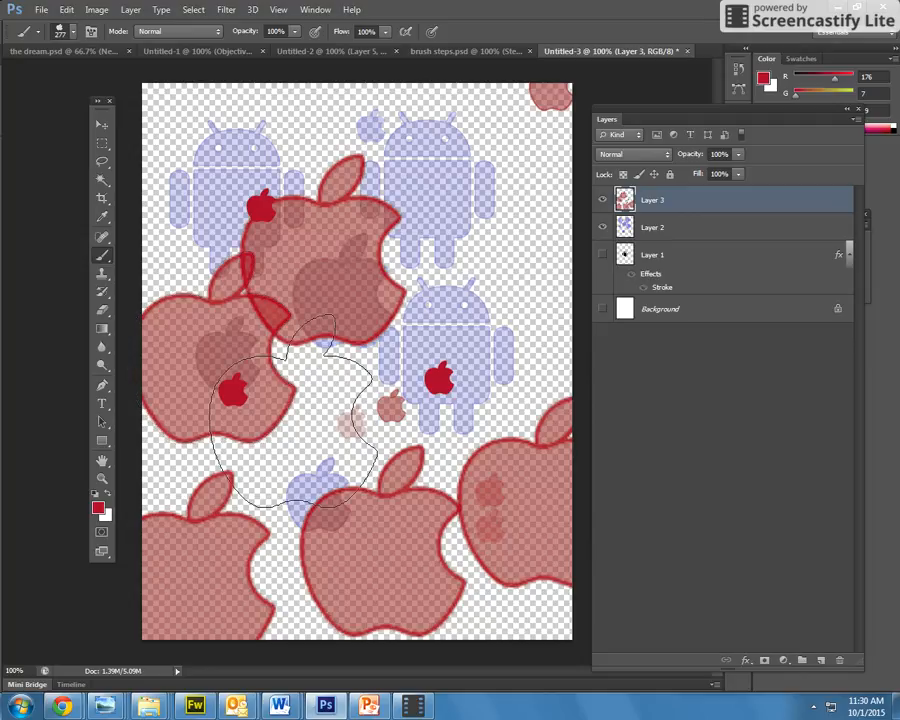
Switch to the android brush at 70 px and stamp two solid red Androids on Layer 3 by repeating the stamps in place.
{"action": "left_click", "coordinate": [72, 34]}
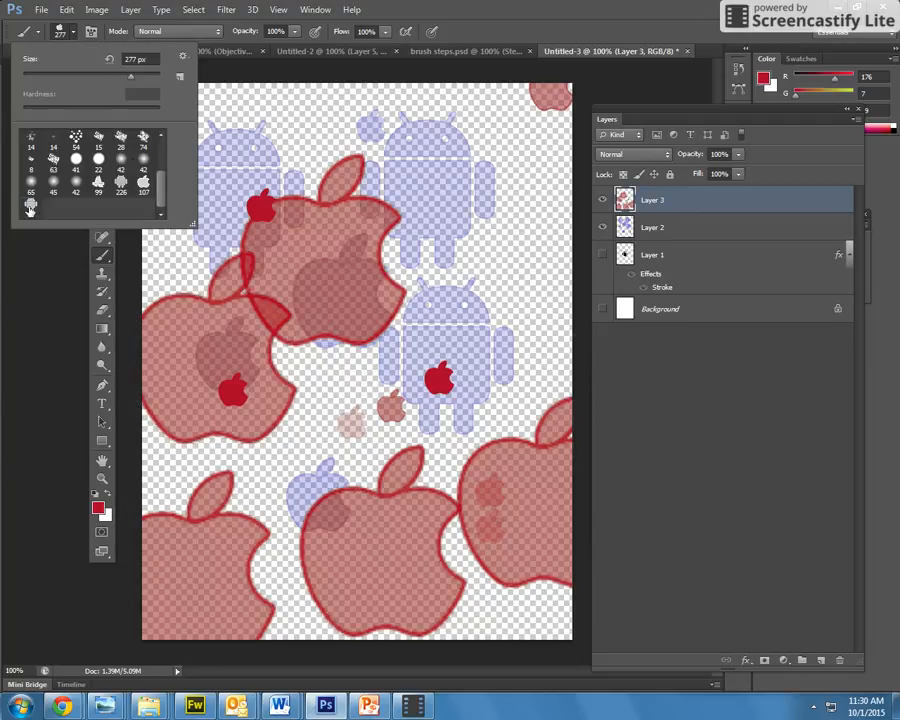
{"action": "left_click_drag", "start_coordinate": [130, 77], "coordinate": [109, 78]}
{"action": "left_click", "coordinate": [491, 207]}
{"action": "left_click", "coordinate": [491, 207]}
{"action": "left_click", "coordinate": [491, 207]}
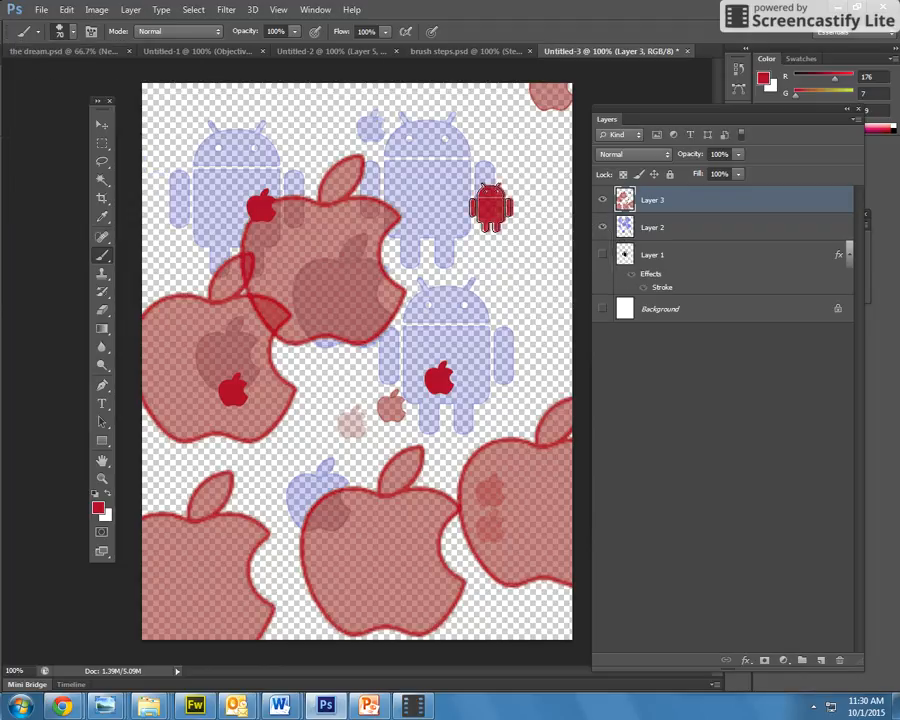
{"action": "left_click", "coordinate": [256, 122]}
{"action": "left_click", "coordinate": [256, 122]}
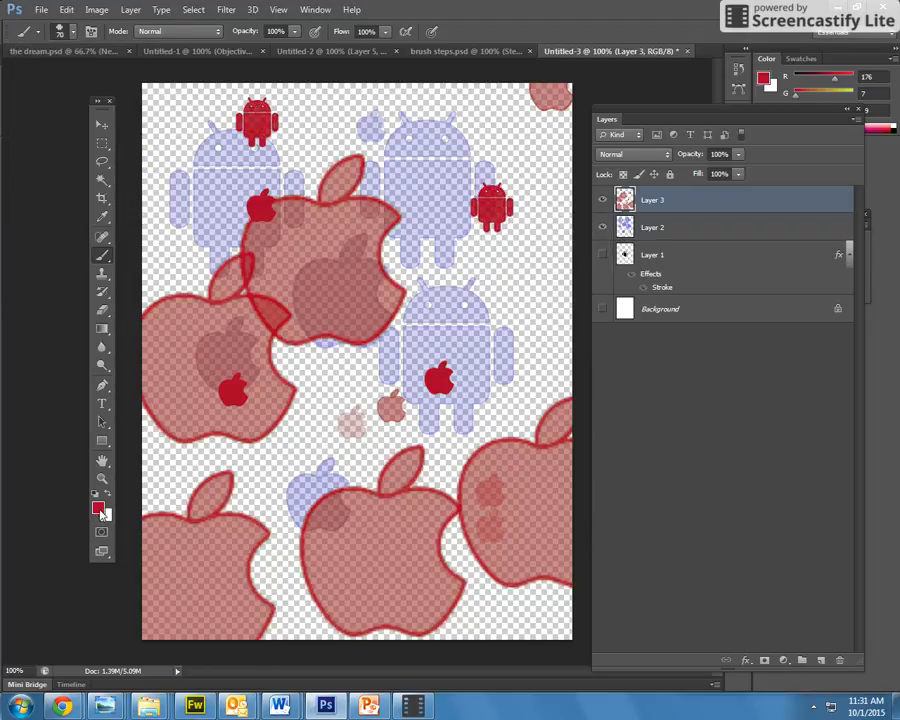
Set the foreground color to green 05f258 and stamp three small green Androids across Layer 3.
{"action": "left_click", "coordinate": [98, 508]}
{"action": "left_click_drag", "start_coordinate": [458, 310], "coordinate": [458, 296]}
{"action": "left_click", "coordinate": [438, 195]}
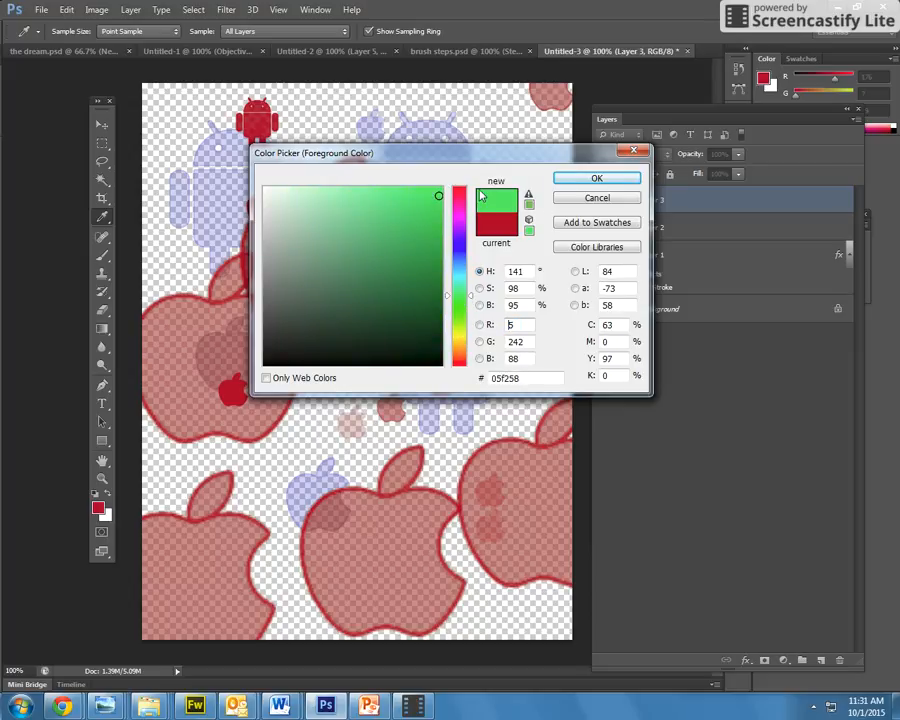
{"action": "left_click", "coordinate": [596, 178]}
{"action": "left_click", "coordinate": [528, 328]}
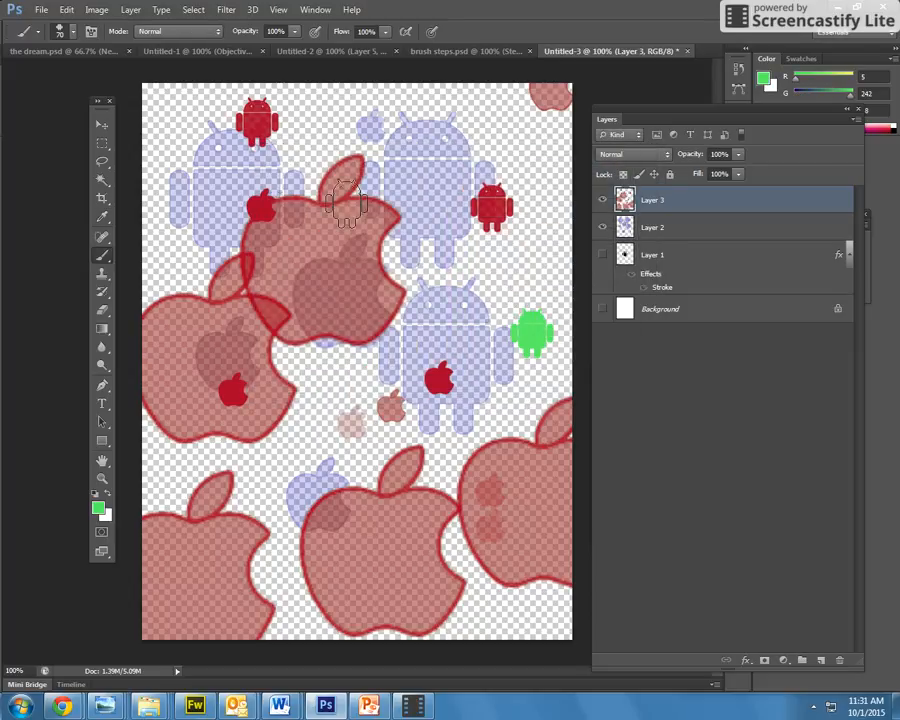
{"action": "left_click", "coordinate": [197, 148]}
{"action": "left_click", "coordinate": [330, 383]}
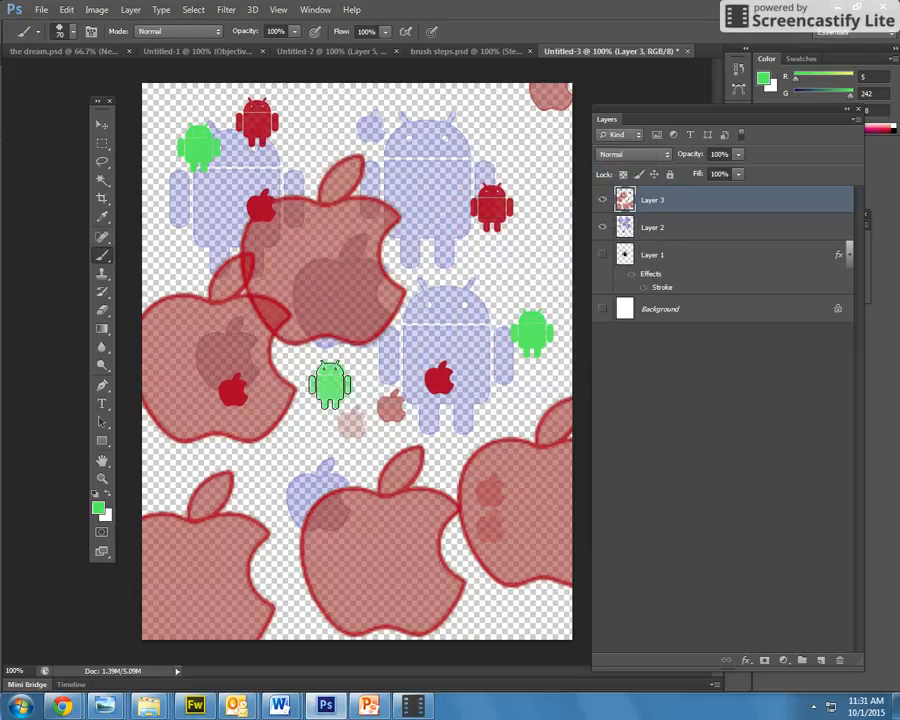
Stamp three more small green Androids in the lower and middle areas of Layer 3, and add a new empty layer above it.
{"action": "left_click", "coordinate": [287, 540]}
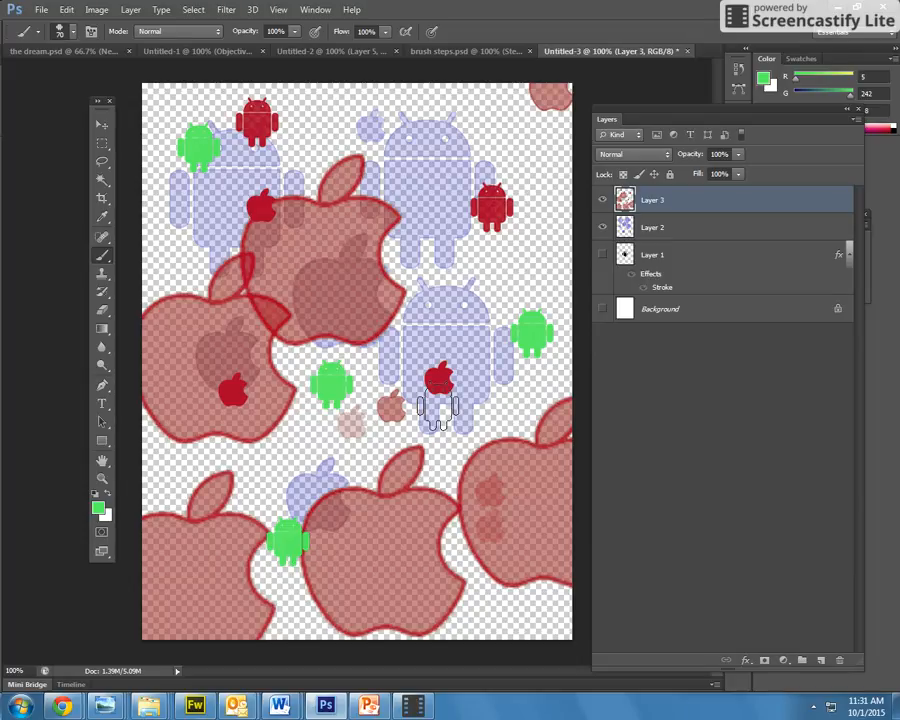
{"action": "left_click", "coordinate": [465, 437]}
{"action": "left_click", "coordinate": [454, 270]}
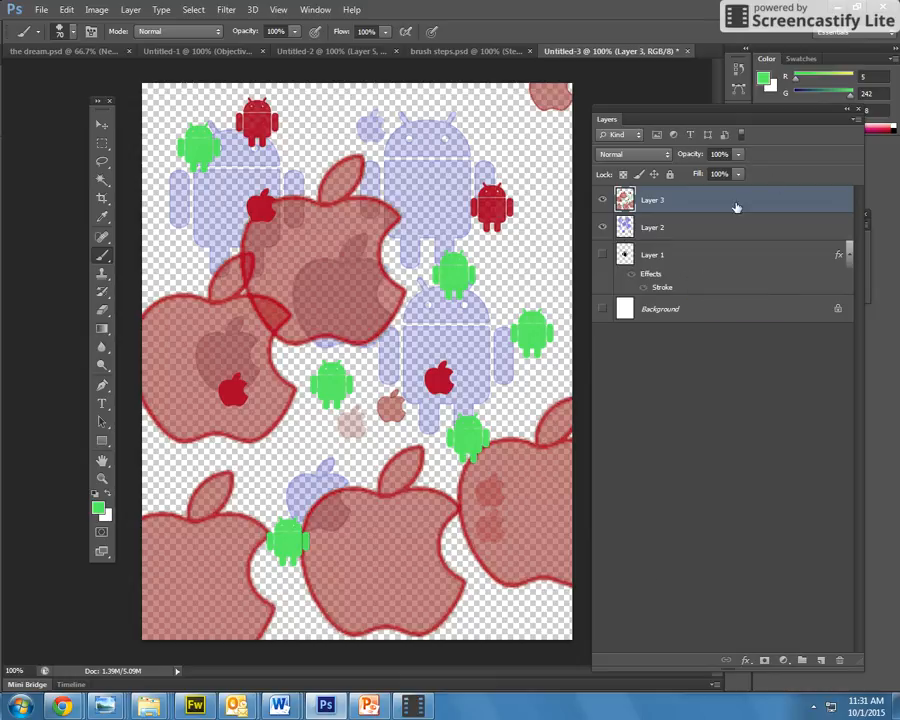
{"action": "left_click", "coordinate": [821, 661]}
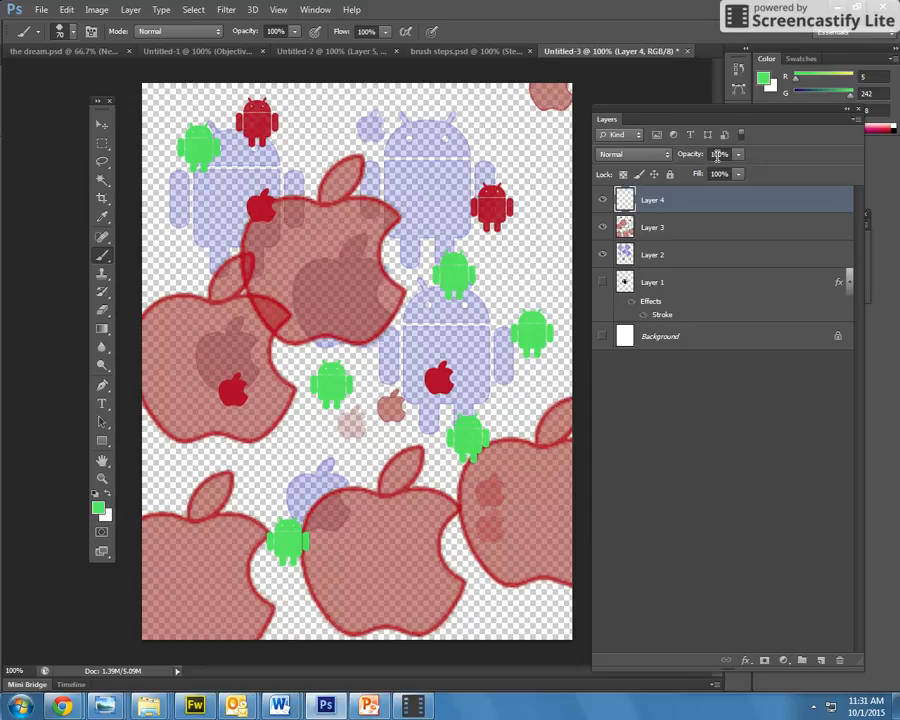
{"action": "left_click", "coordinate": [98, 508]}
{"action": "left_click", "coordinate": [559, 179]}
{"action": "left_click", "coordinate": [96, 10]}
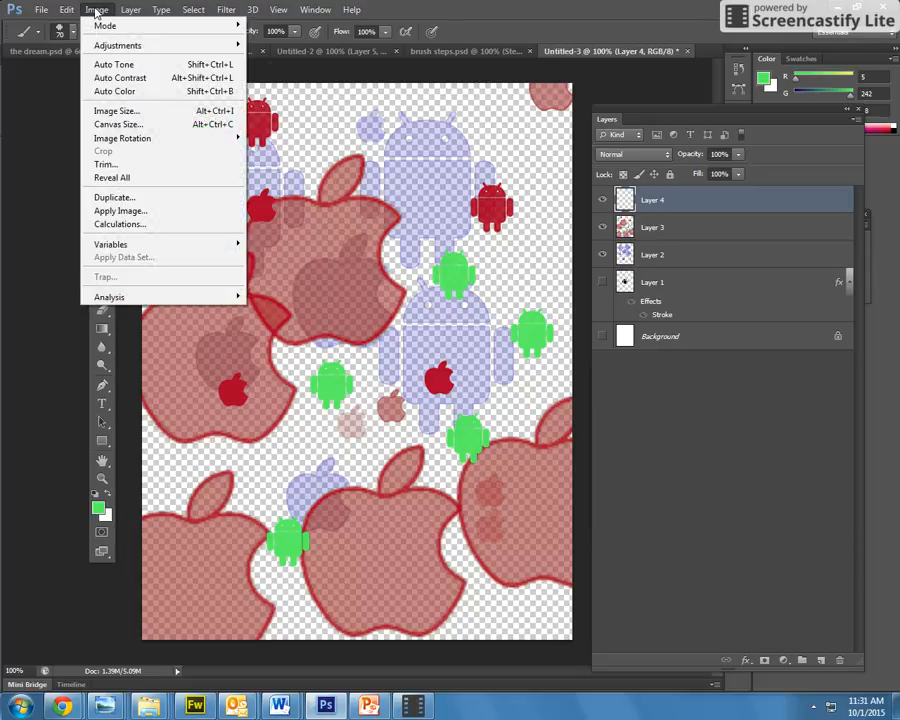
{"action": "mouse_move", "coordinate": [68, 10]}
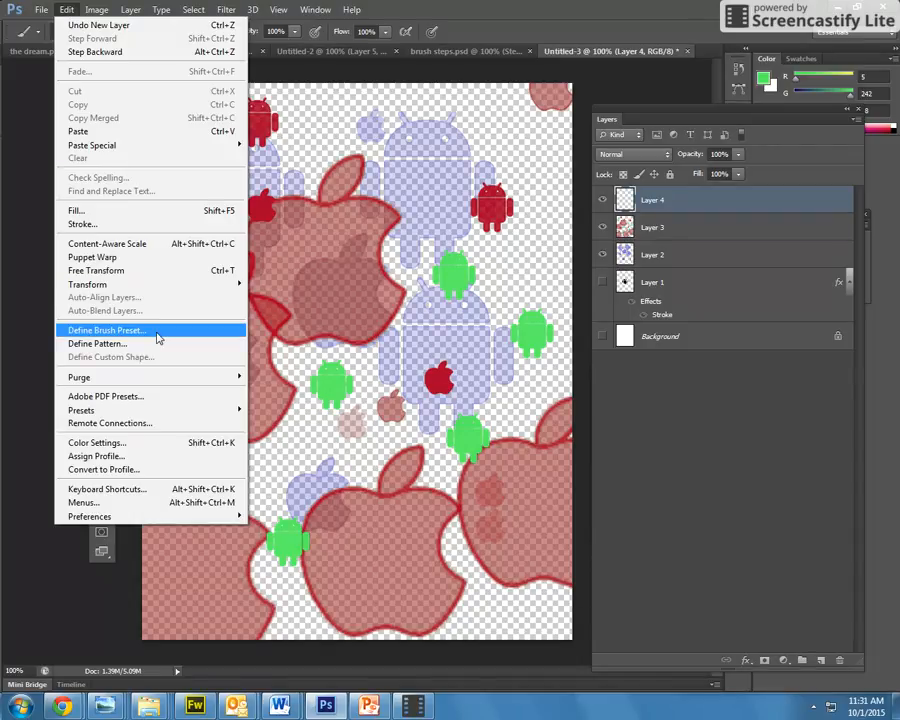
{"action": "left_click", "coordinate": [38, 319]}
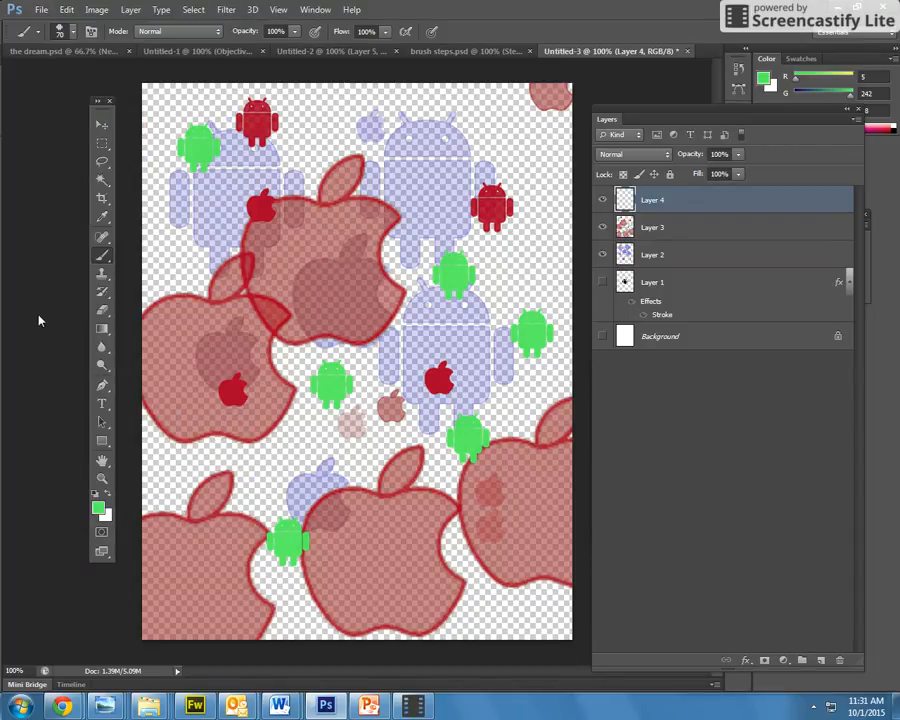
Switch to the pointed custom brush at 99 px and stamp three green copies across the upper part of Layer 4.
{"action": "left_click", "coordinate": [68, 33]}
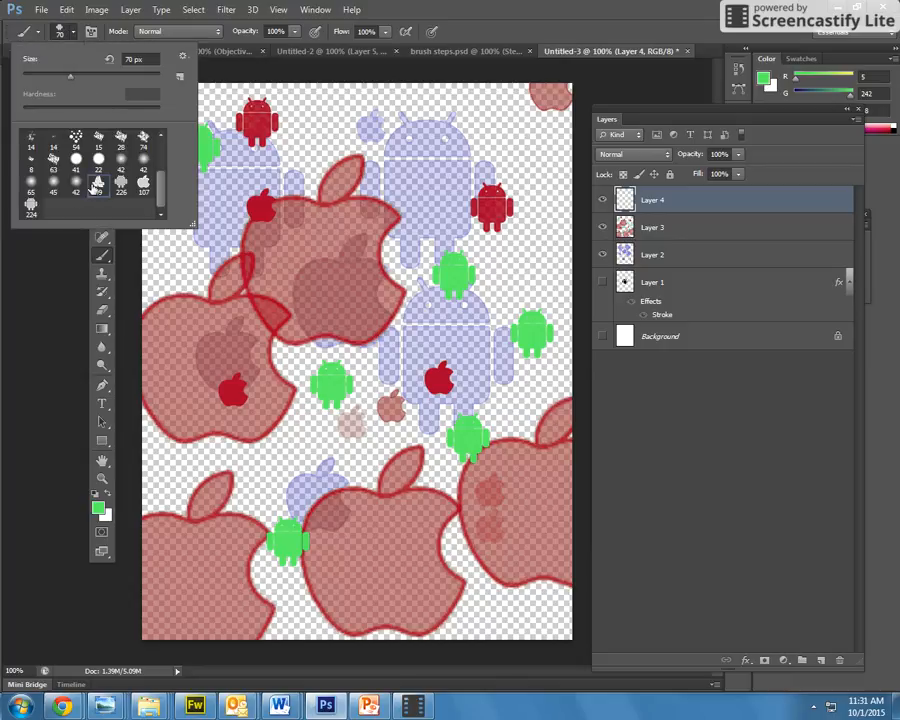
{"action": "left_click", "coordinate": [327, 128]}
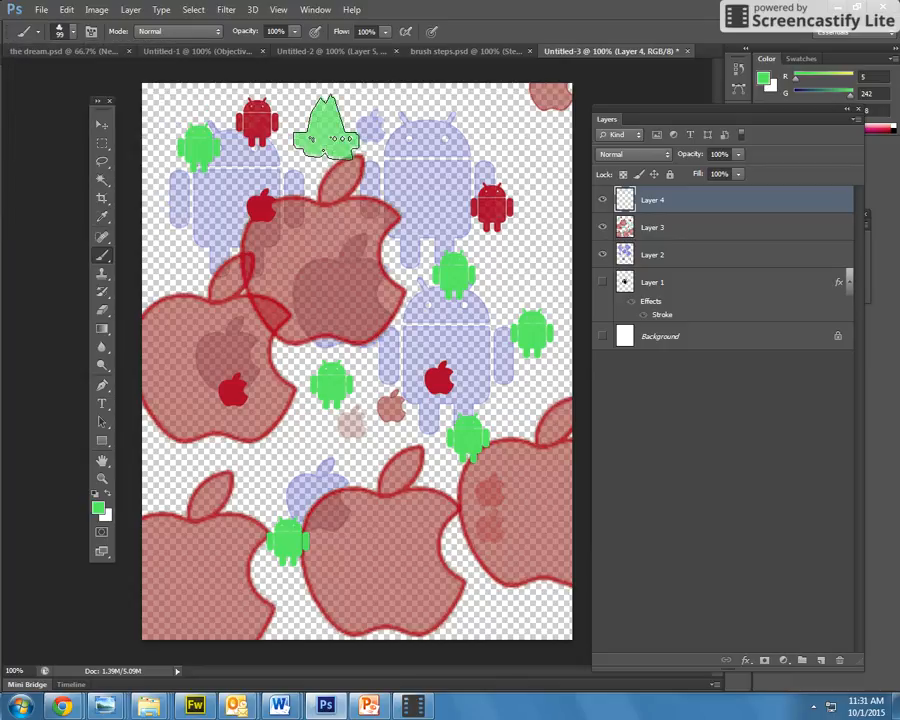
{"action": "left_click", "coordinate": [531, 250]}
{"action": "left_click", "coordinate": [538, 152]}
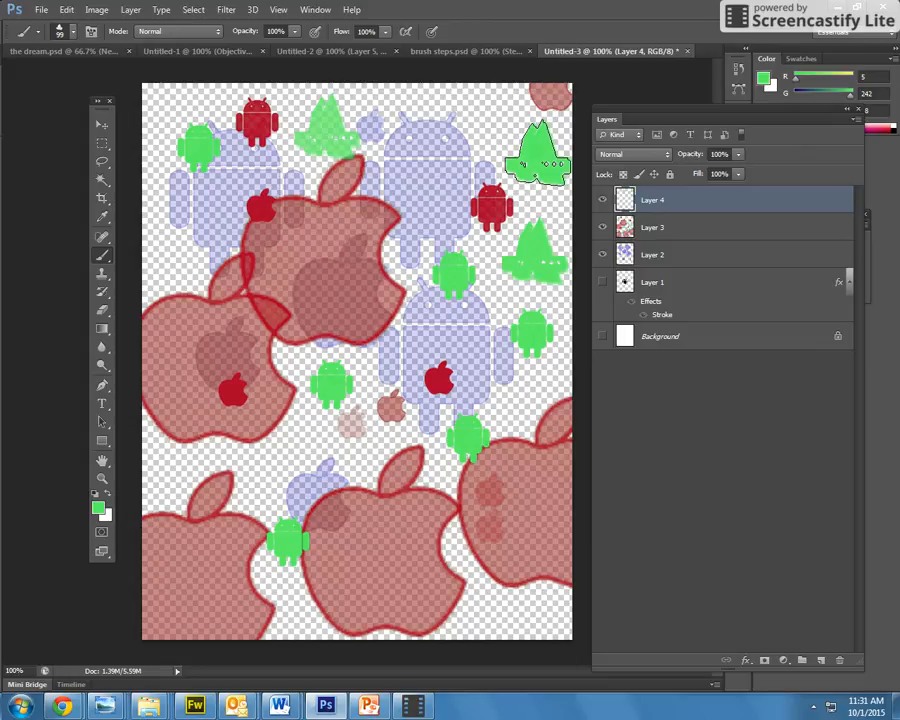